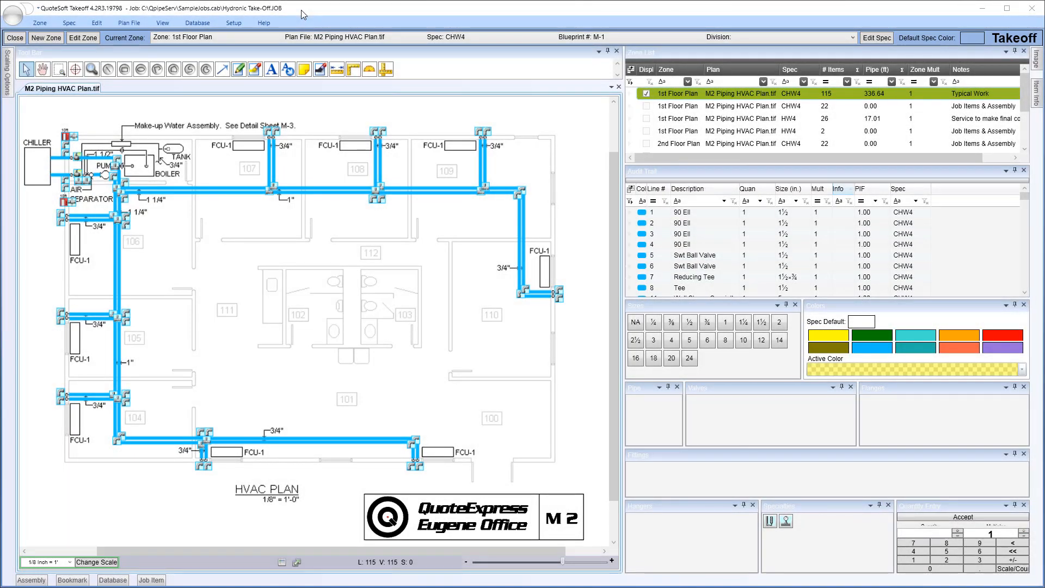
Step: Look through the Pipe Takeoff, Onscreen and Default Actions configuration pages, and enable Confirm Item Deletion in the Pipe Takeoff options
click(234, 23)
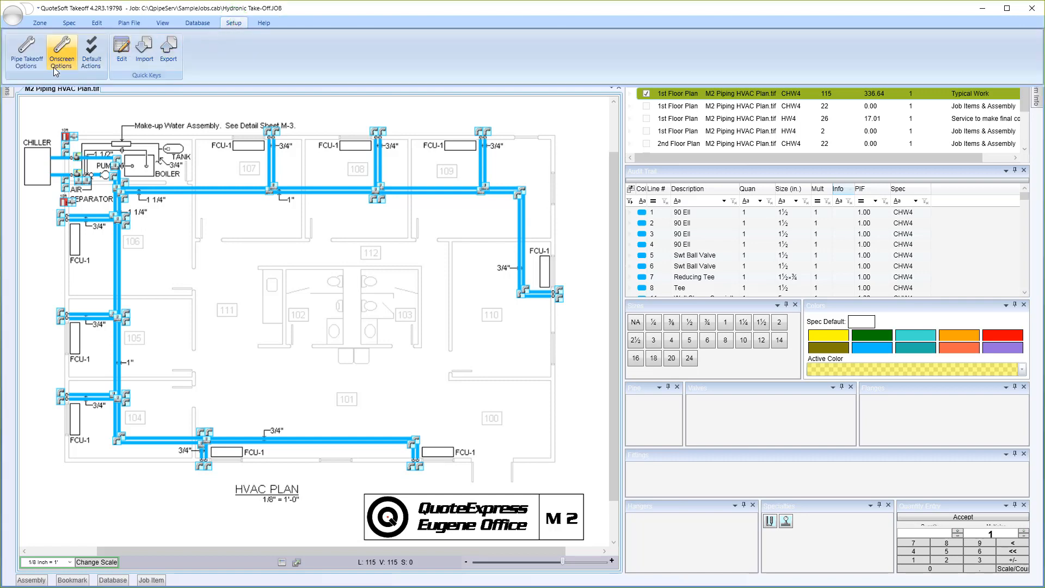
click(22, 51)
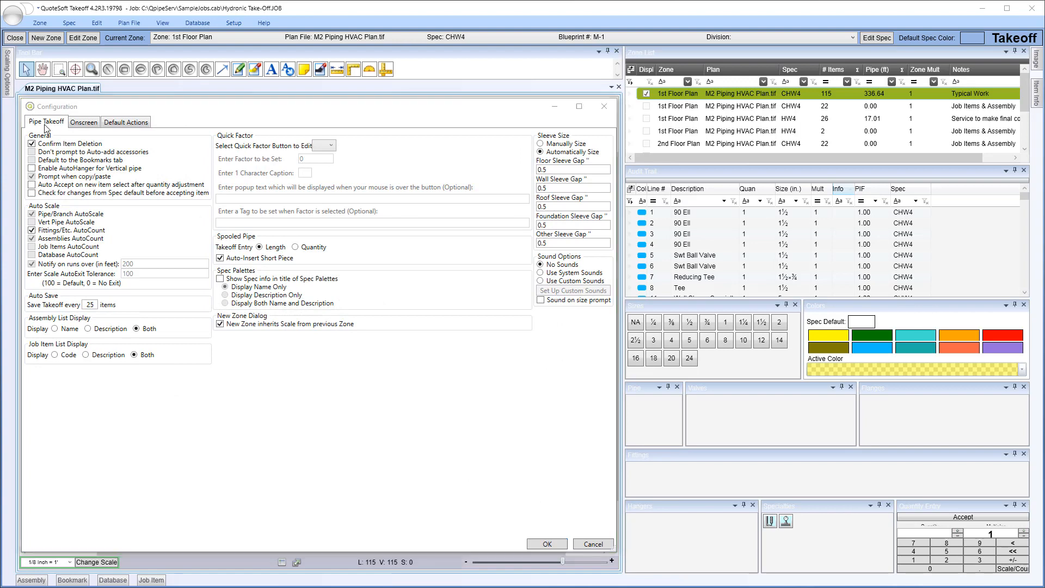
click(86, 126)
click(113, 126)
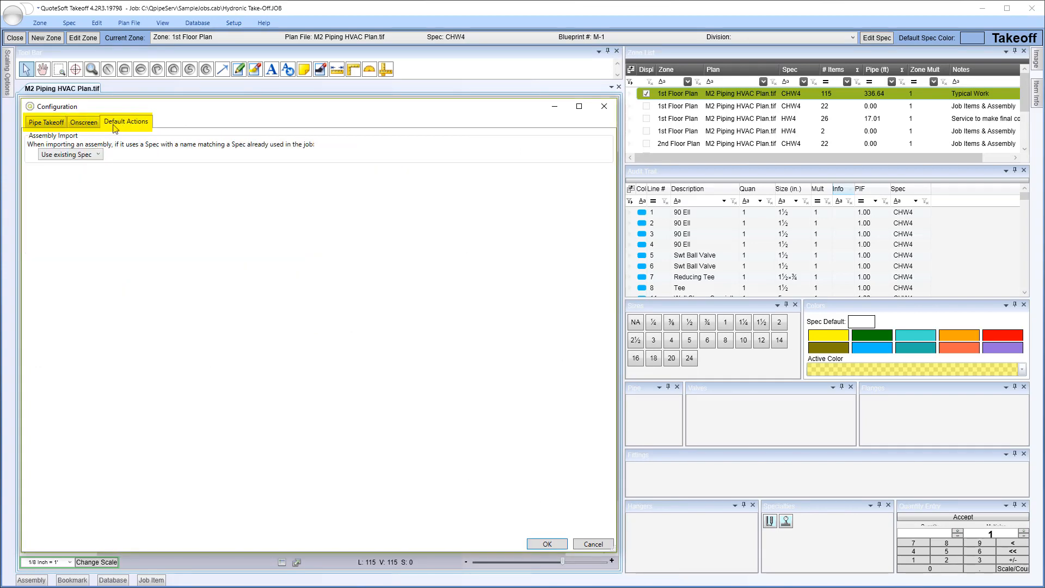
click(51, 123)
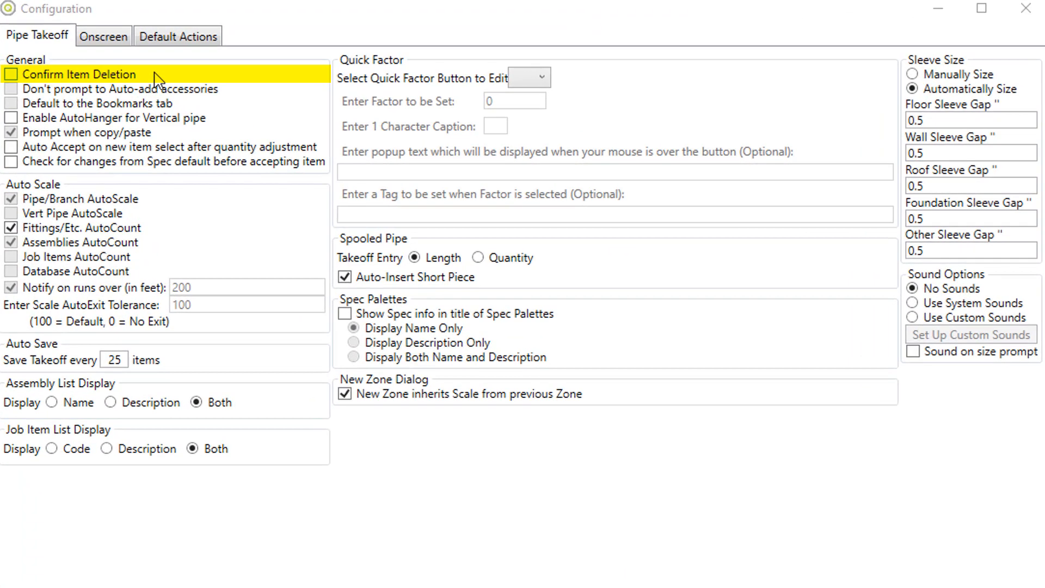
click(10, 74)
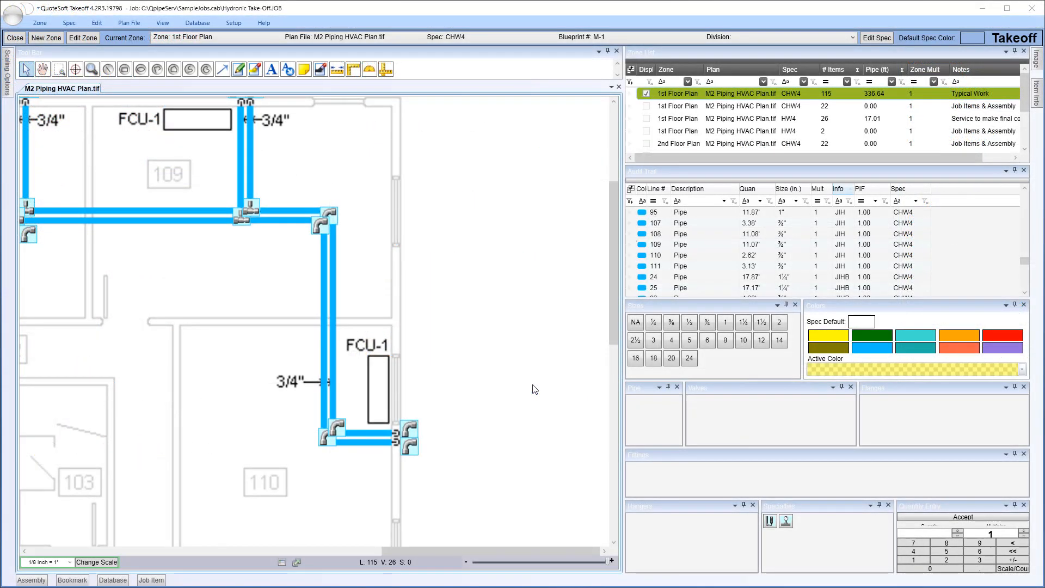
Step: Locate the 3/4" vertical pipe run by room 110 on the plan and in the audit trail, and view its available item commands
click(332, 297)
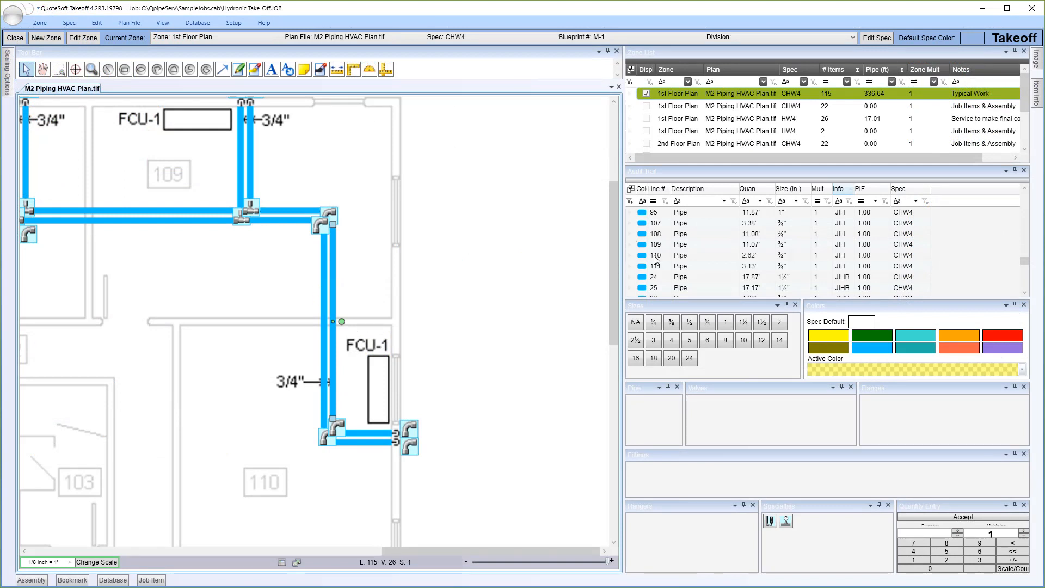
click(692, 246)
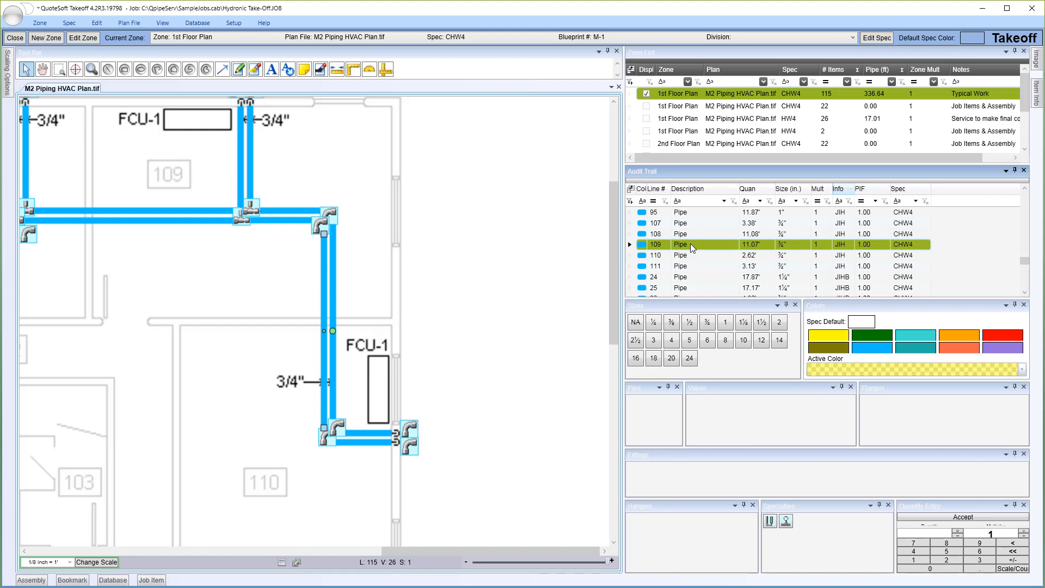
right_click(691, 246)
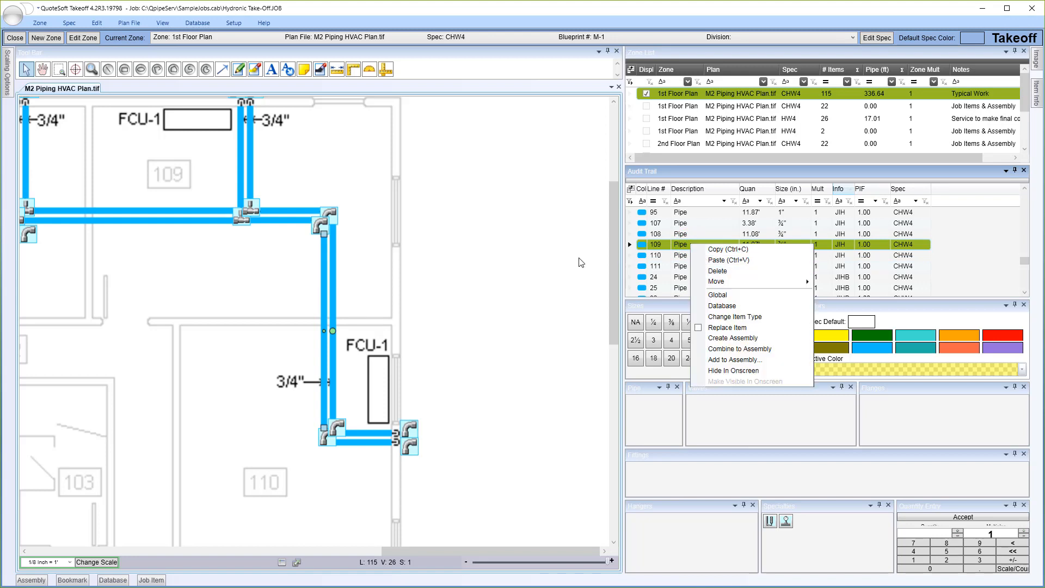
click(555, 259)
Step: Delete the outer 3/4" vertical pipe run beside the room 110 FCU-1 from the plan and confirm the deletion
click(334, 289)
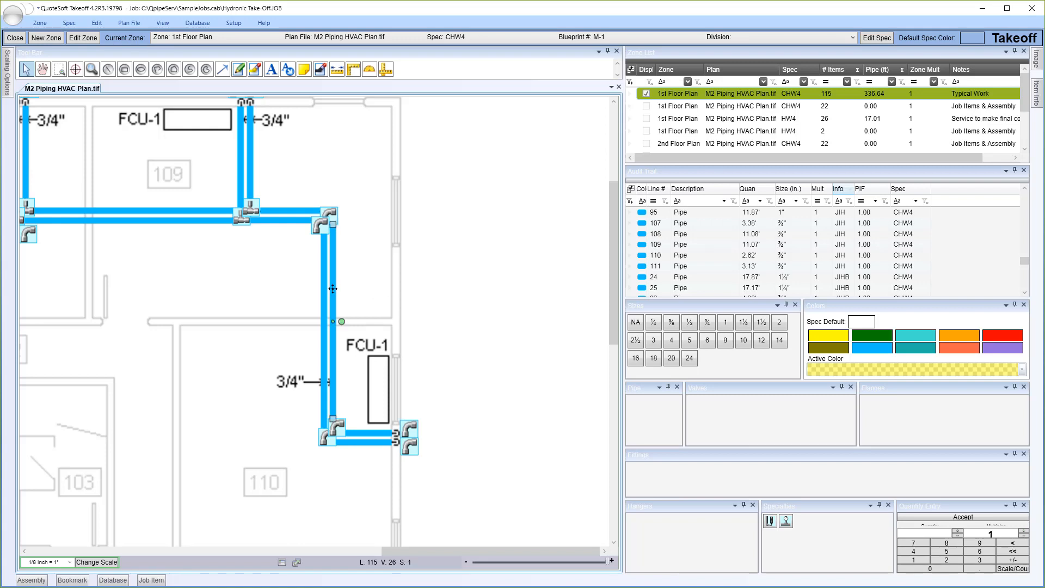
right_click(333, 288)
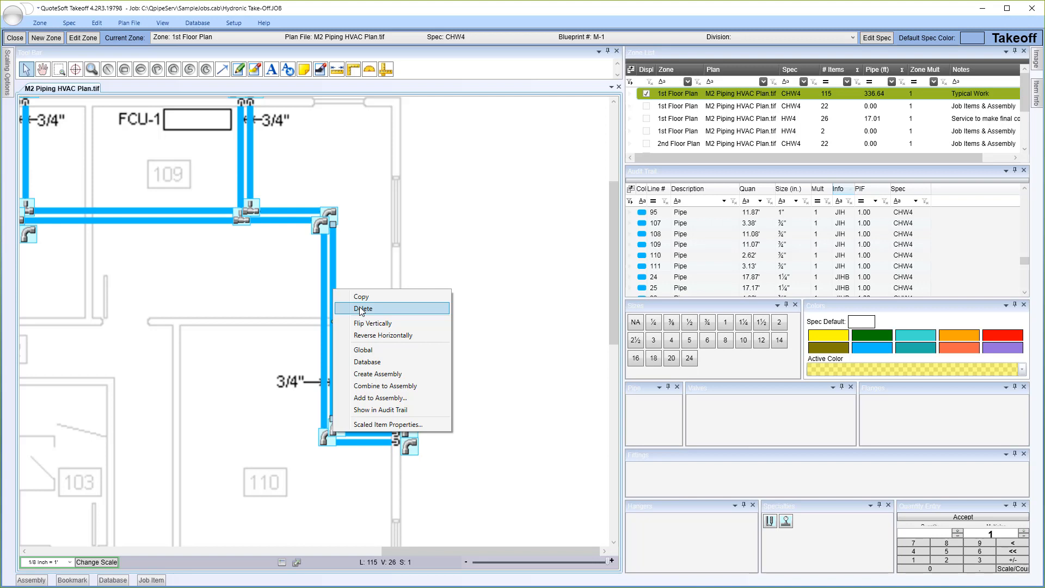
click(362, 309)
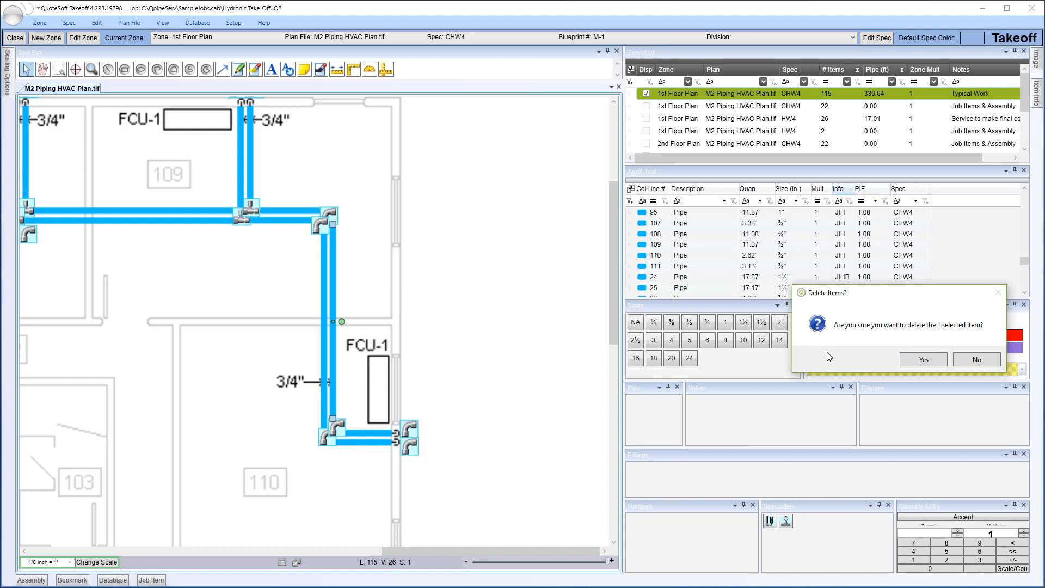
click(924, 365)
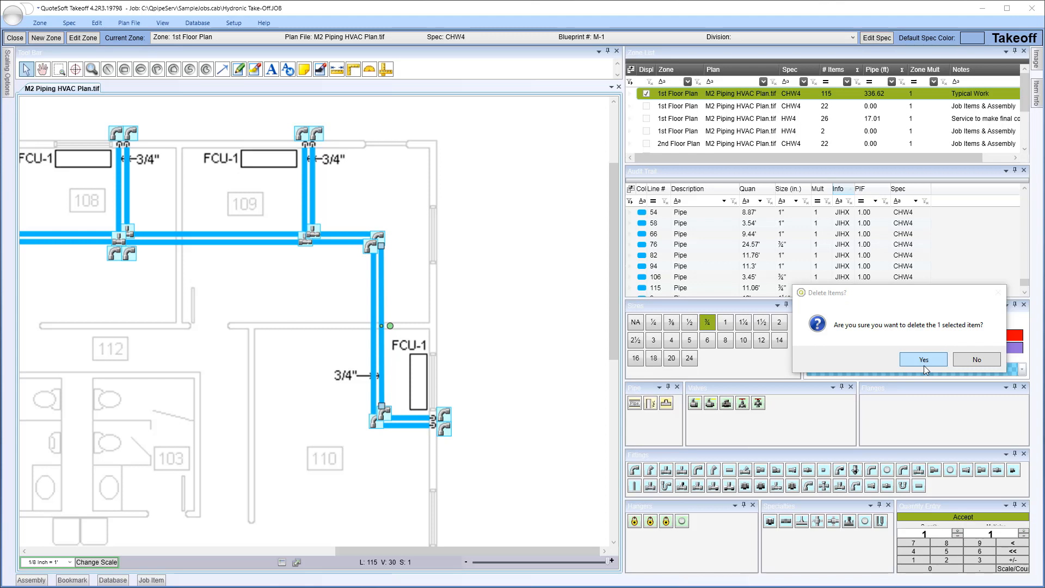
click(924, 360)
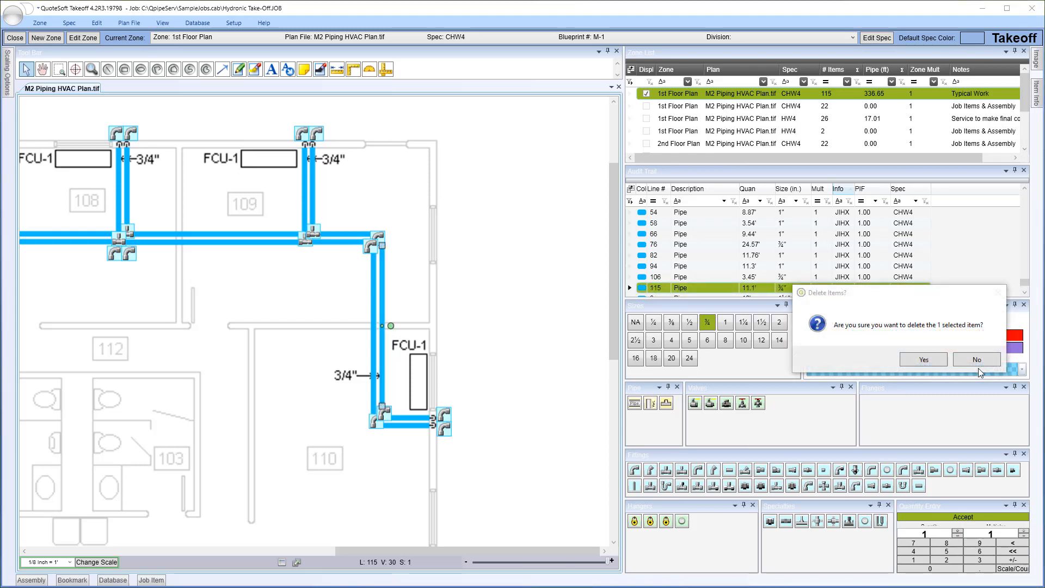
Step: Decline the deletion of the selected pipe and enable Confirm Item Deletion in the Pipe Takeoff options
click(978, 363)
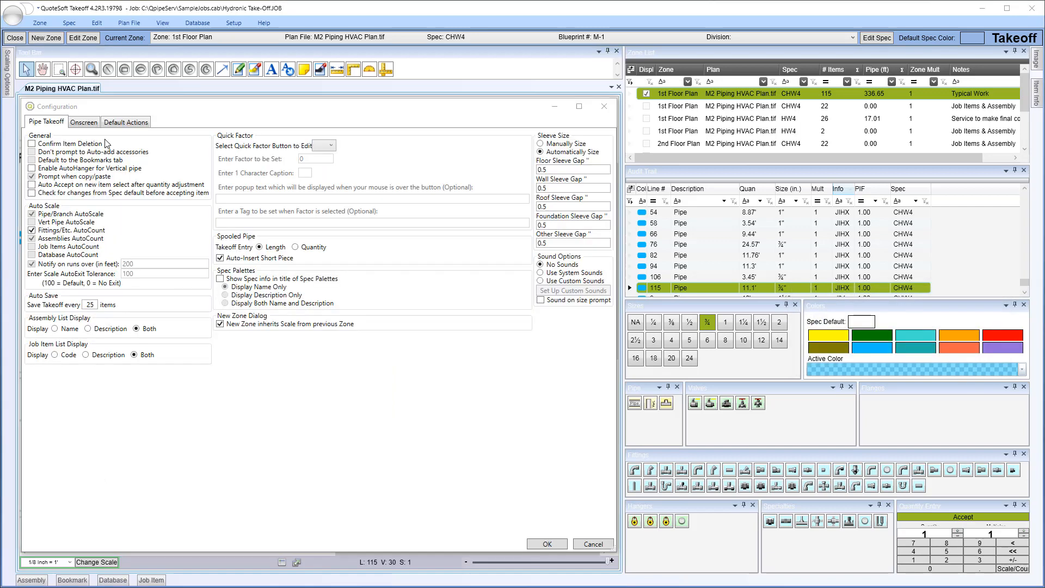
click(33, 144)
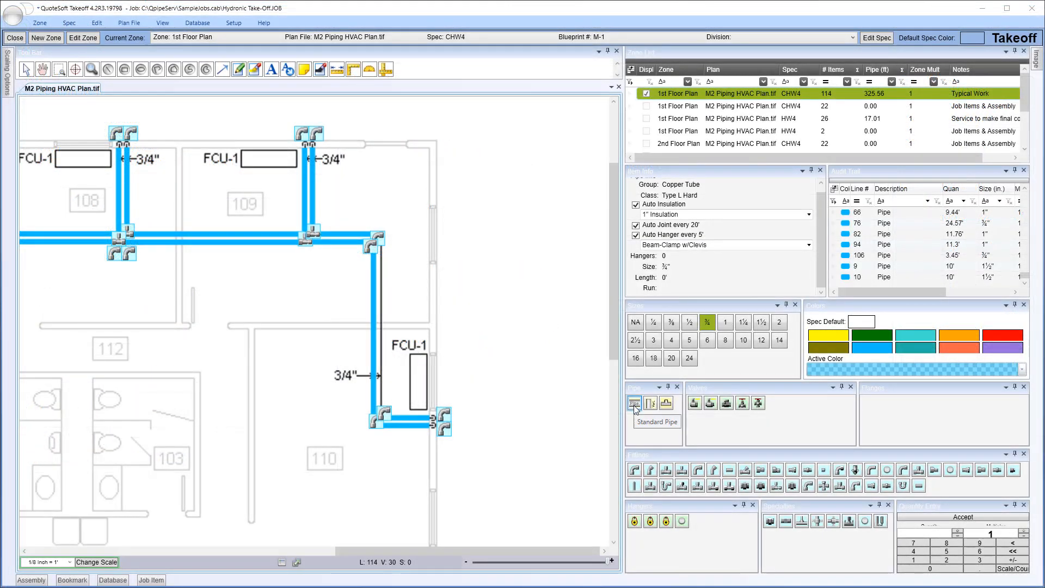
Step: Draw the missing outer 3/4" pipe run, about 11 ft long, between the two elbows beside the room 110 FCU-1
click(635, 404)
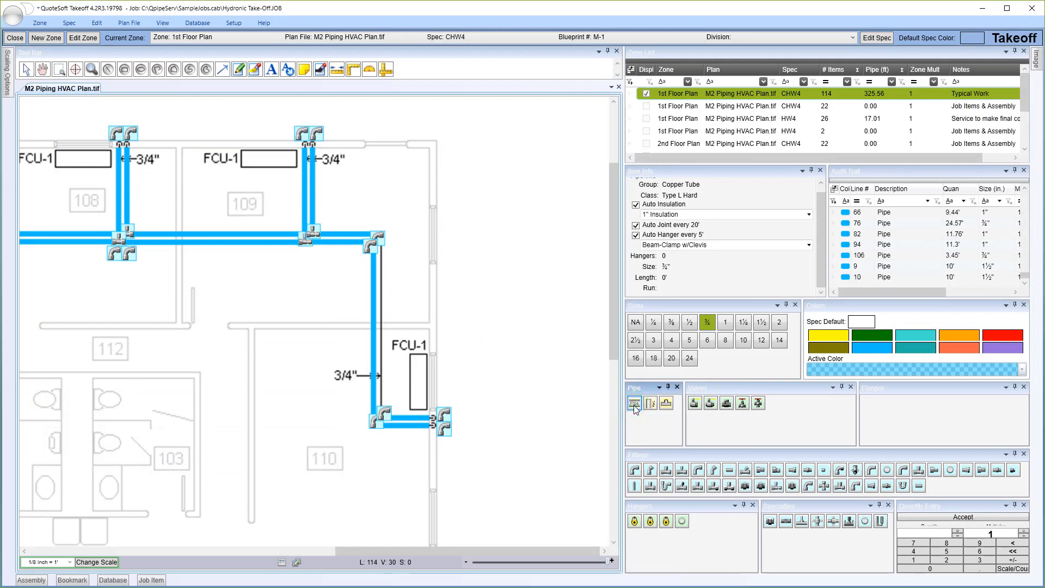
click(667, 404)
click(382, 246)
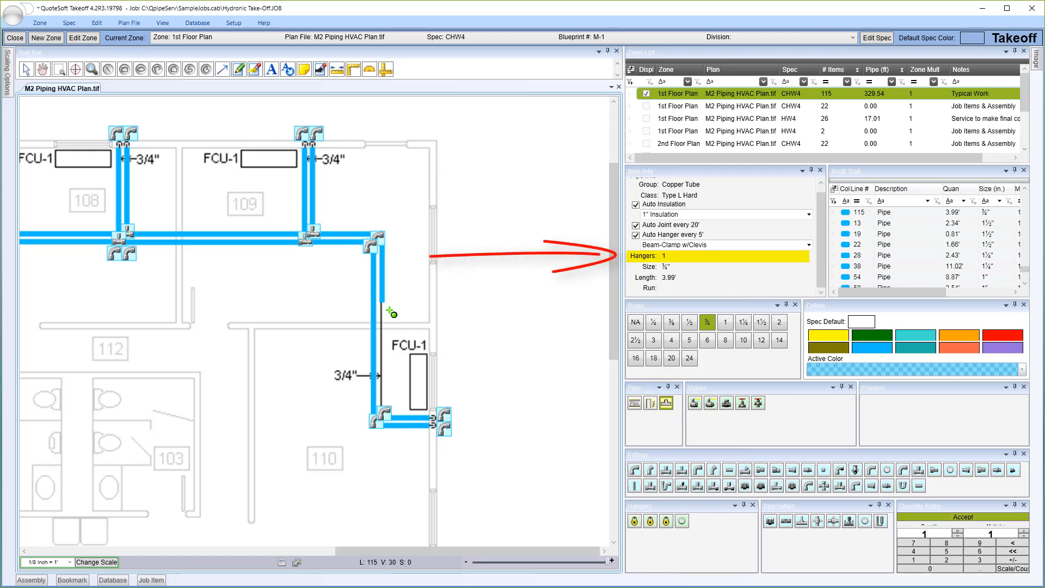
click(389, 407)
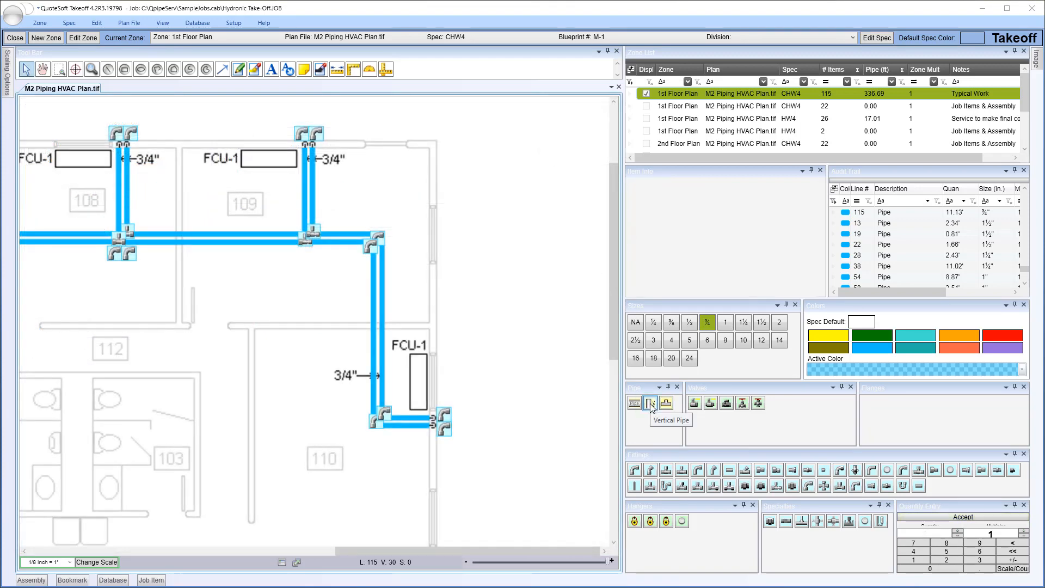
Step: Place a 3/4" vertical pipe with a height of 10 ft just outside the elbows at the room 110 FCU-1
click(651, 405)
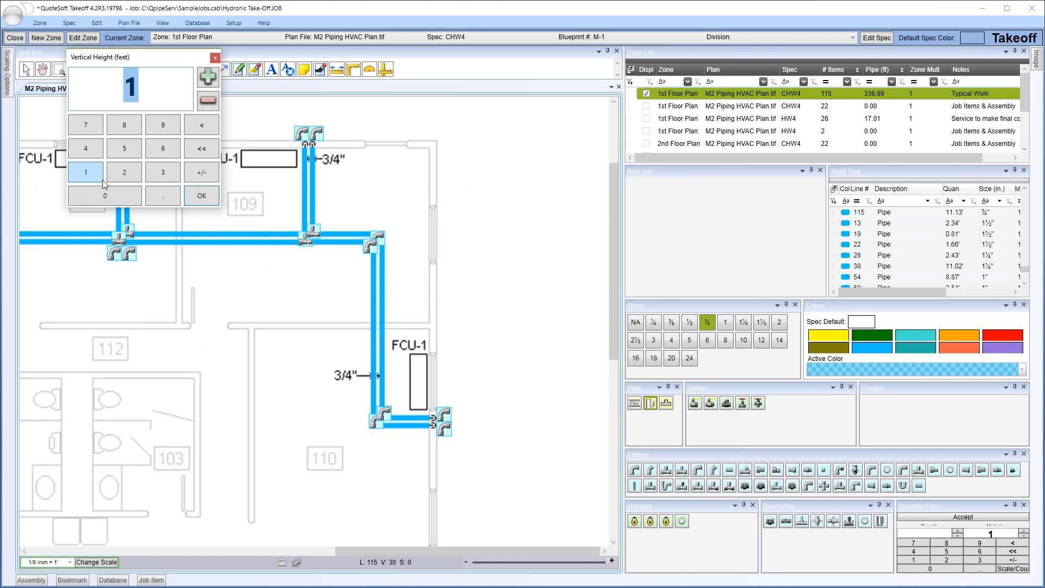
click(88, 174)
click(89, 194)
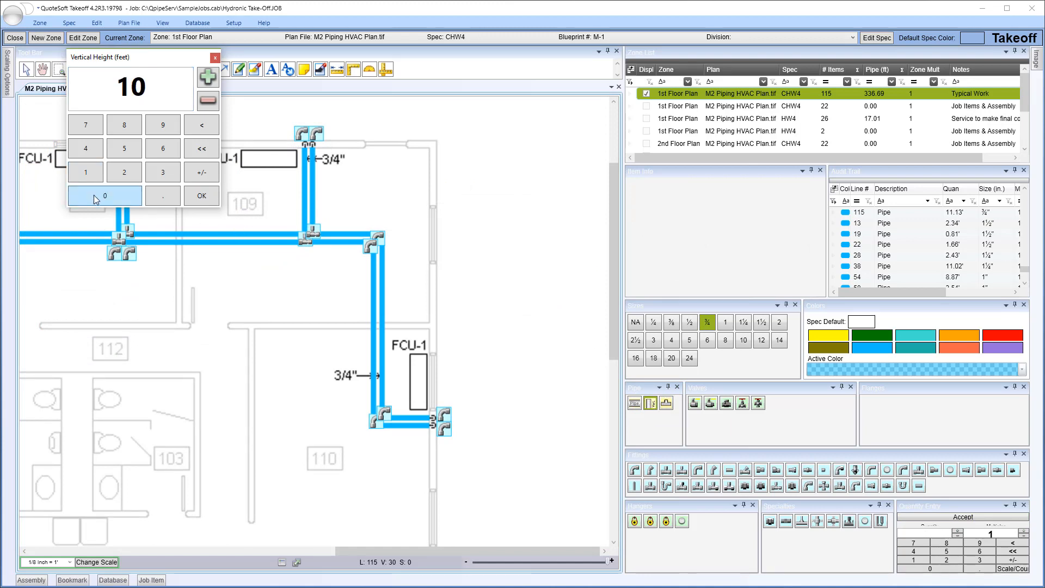
click(202, 197)
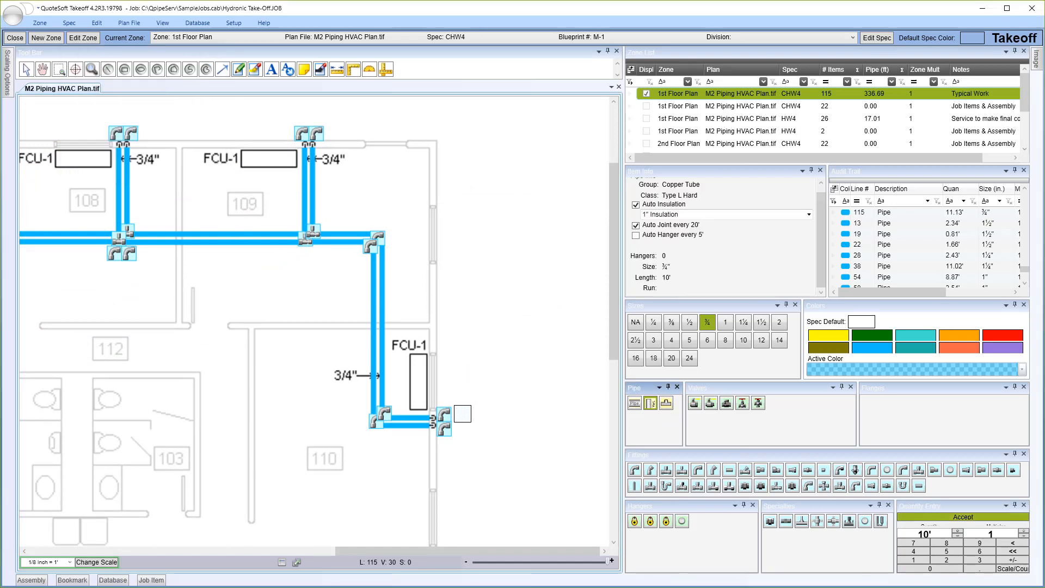
click(462, 415)
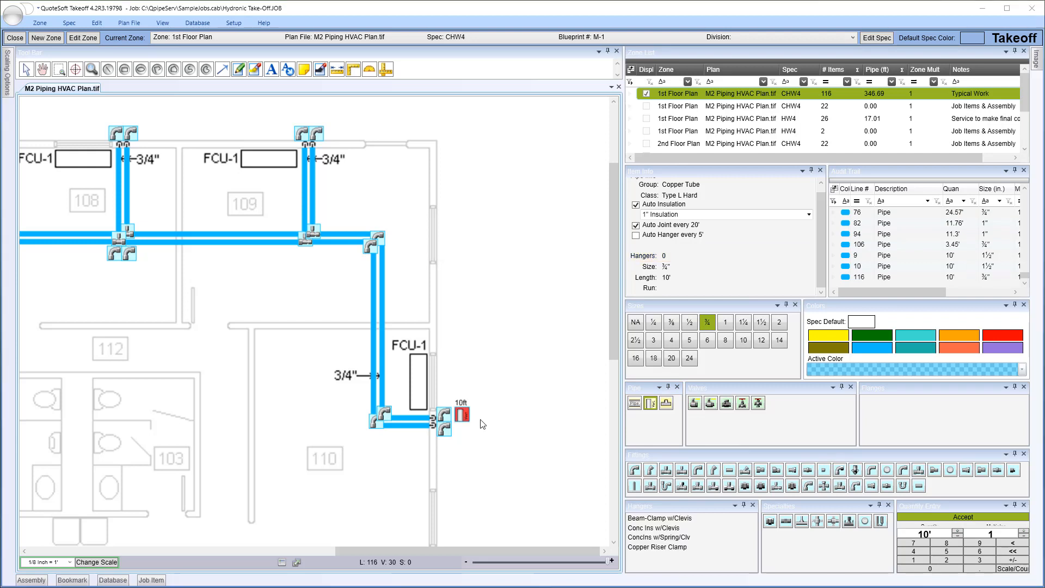
Step: Place a Copper Riser Clamp beside the 10 ft vertical pipe, and enable AutoHanger for Vertical pipe in the Pipe Takeoff options
click(650, 549)
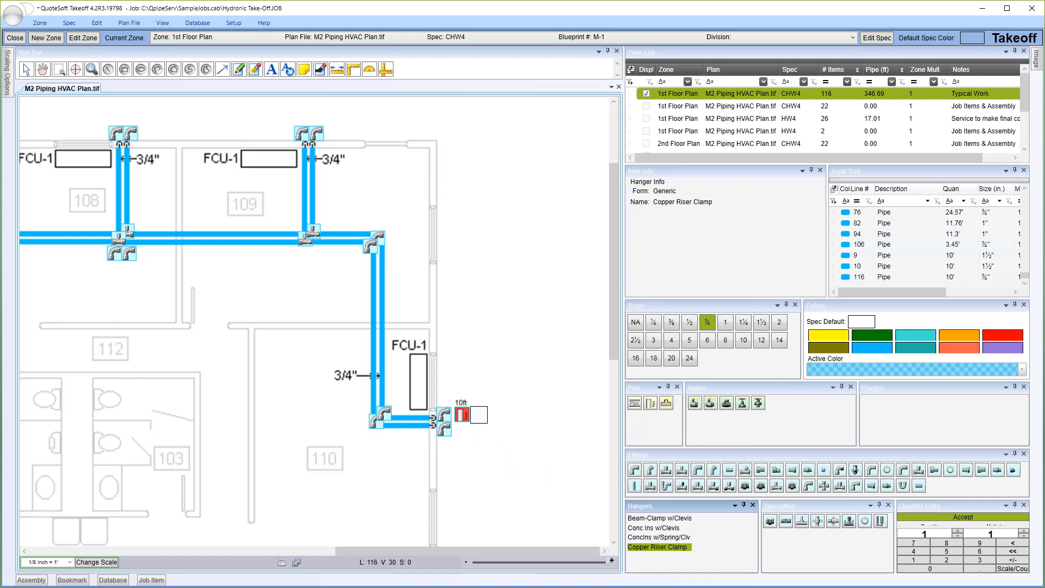
click(478, 415)
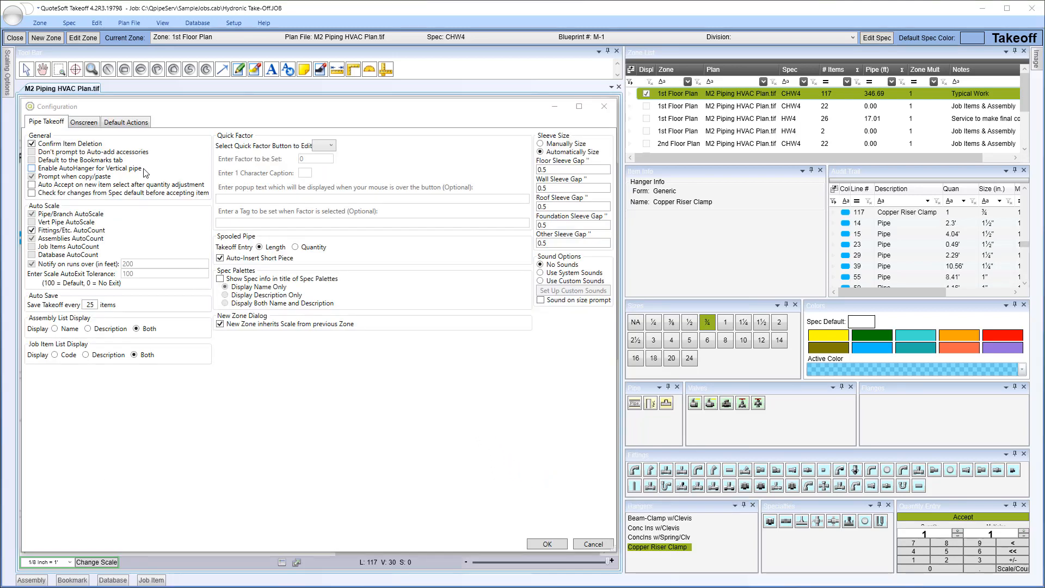
click(32, 169)
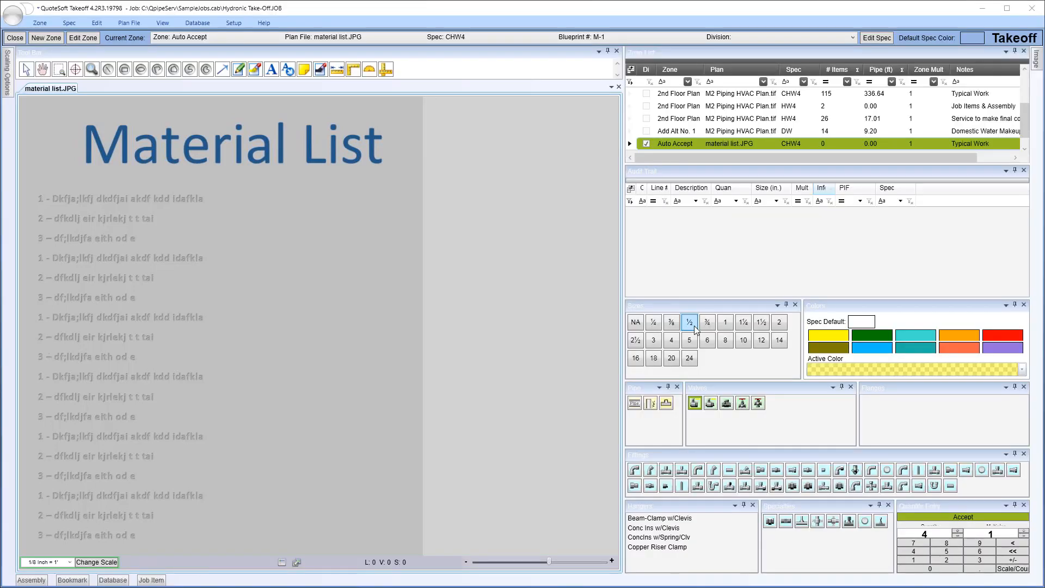
Step: Add seven 1/2" threaded ball valves to the Auto Accept zone, accepting them by choosing another fitting
click(693, 326)
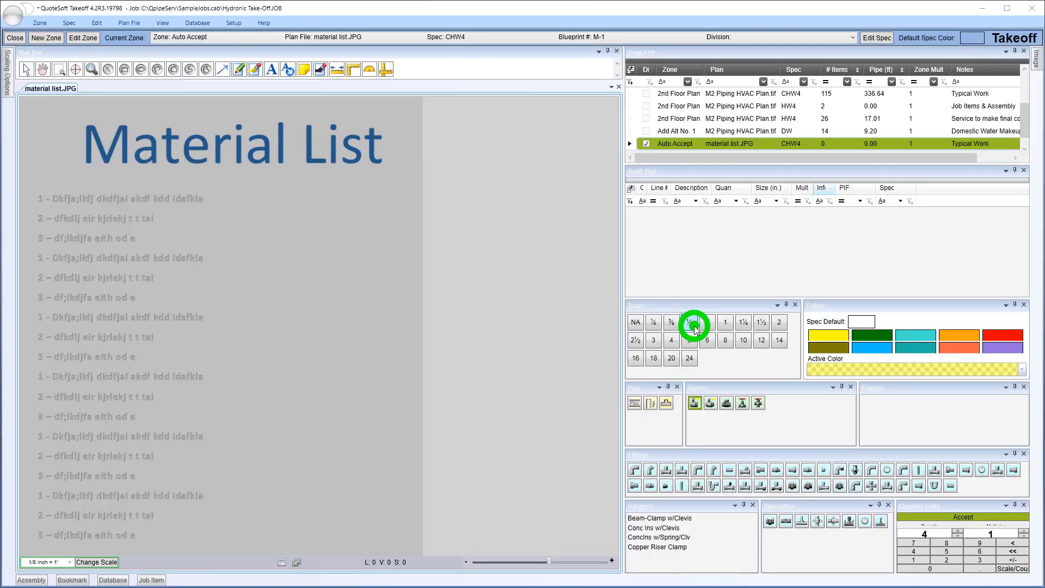
click(696, 406)
click(913, 544)
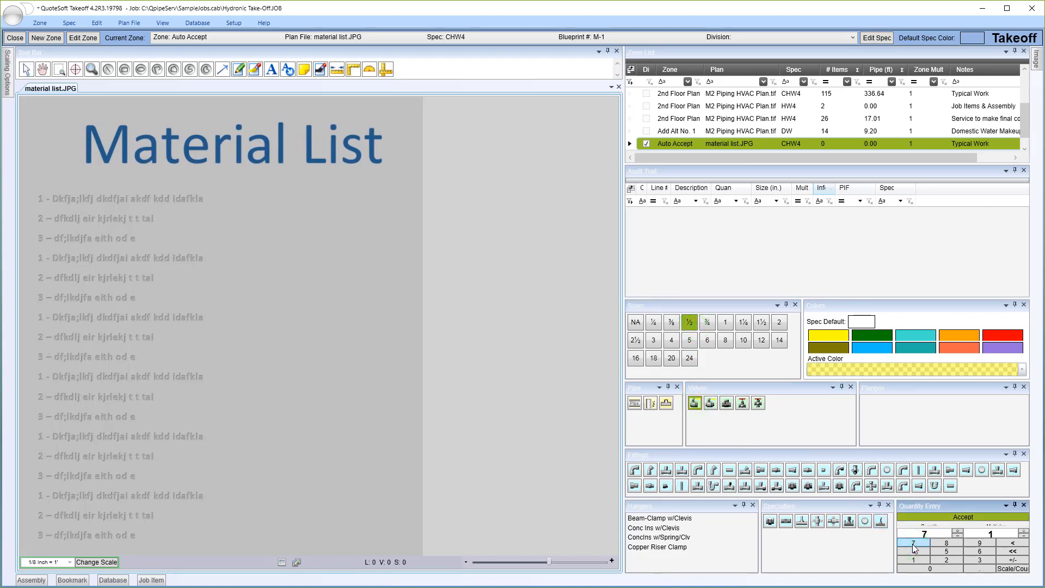
click(635, 471)
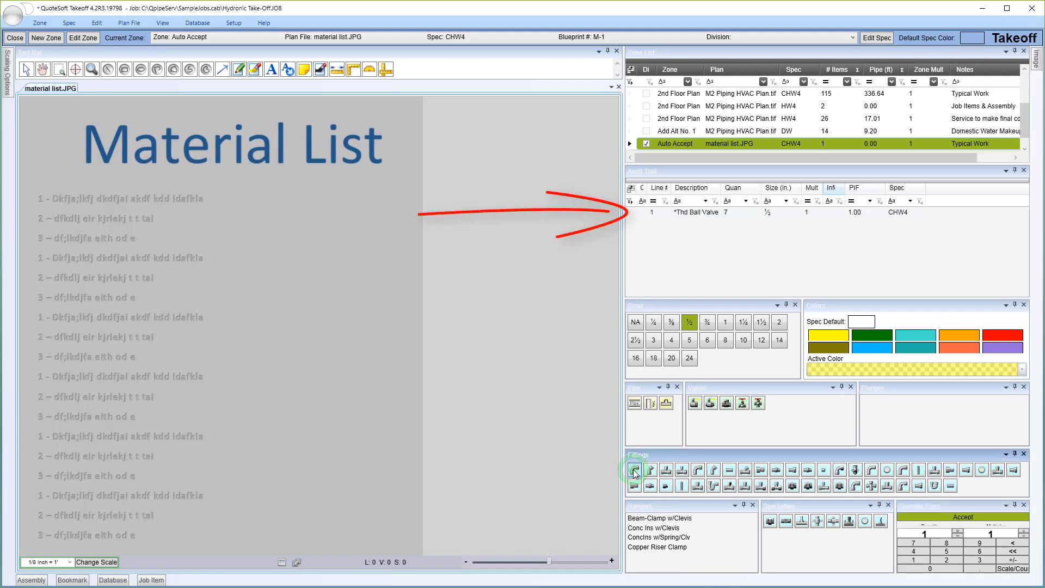
Step: Enter a quantity of 7 for the 1" tee in the Auto Accept zone
click(725, 322)
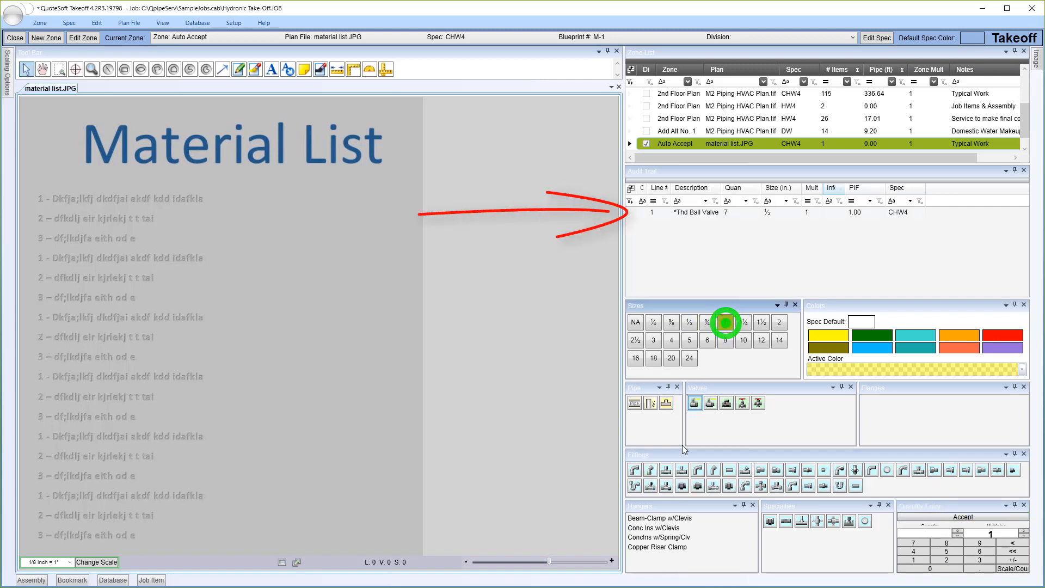
click(667, 470)
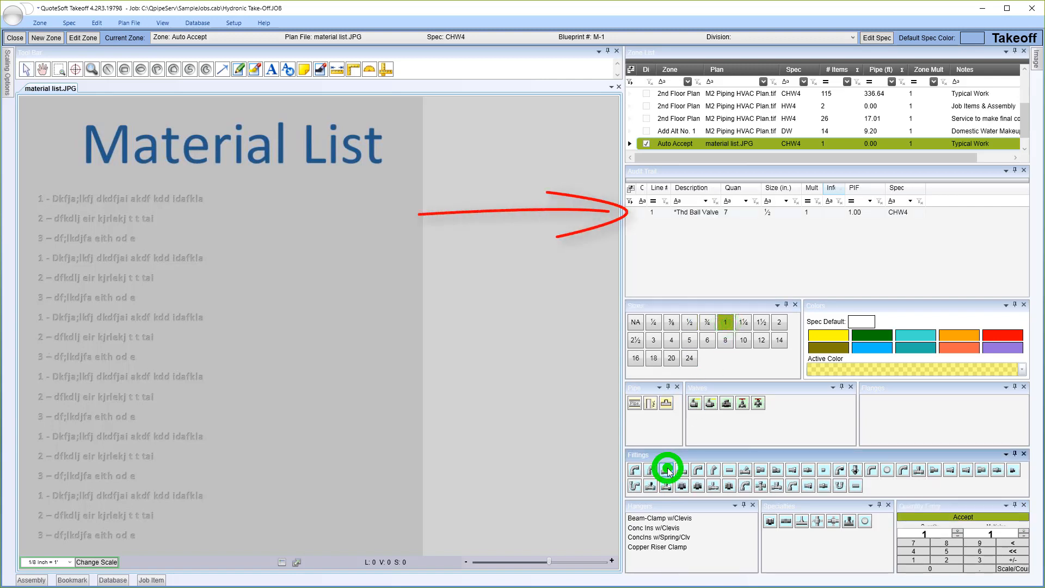
click(920, 544)
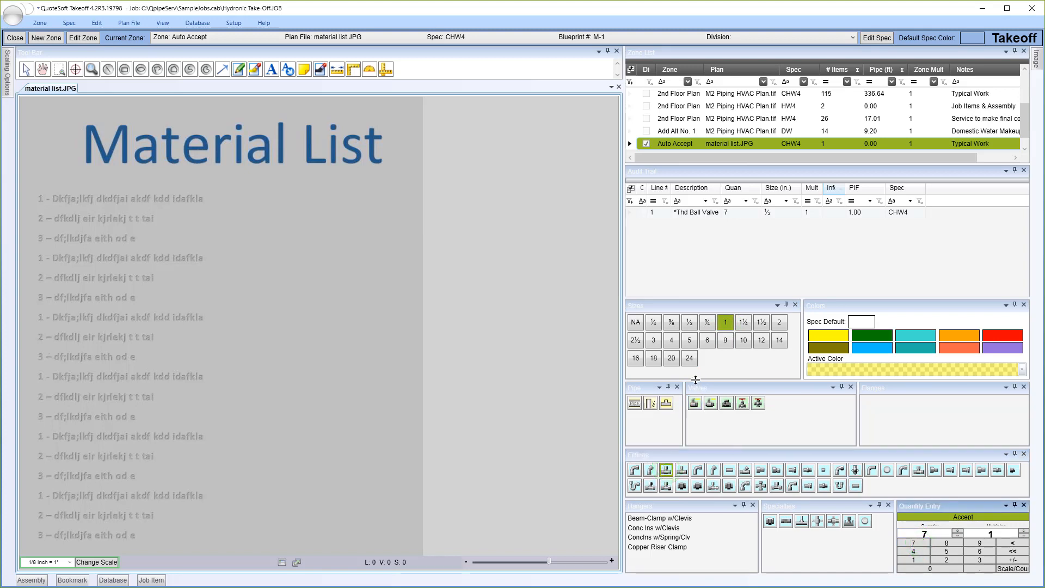
Step: Accept the 1" tees by choosing a threaded ball valve, then add two 1" ball valves and one male adapter, each accepted by choosing another item
click(695, 403)
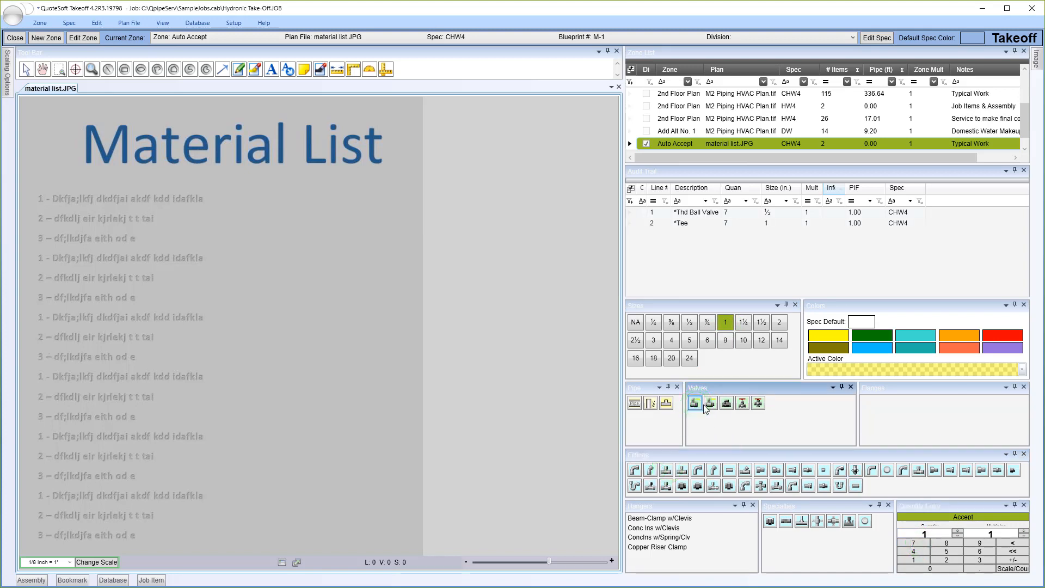
click(947, 561)
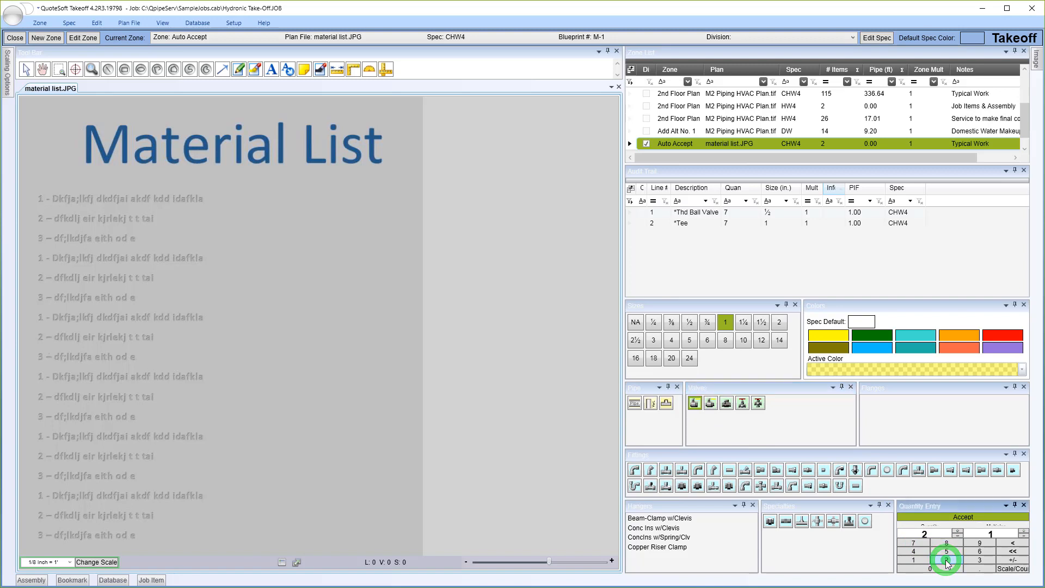
click(808, 470)
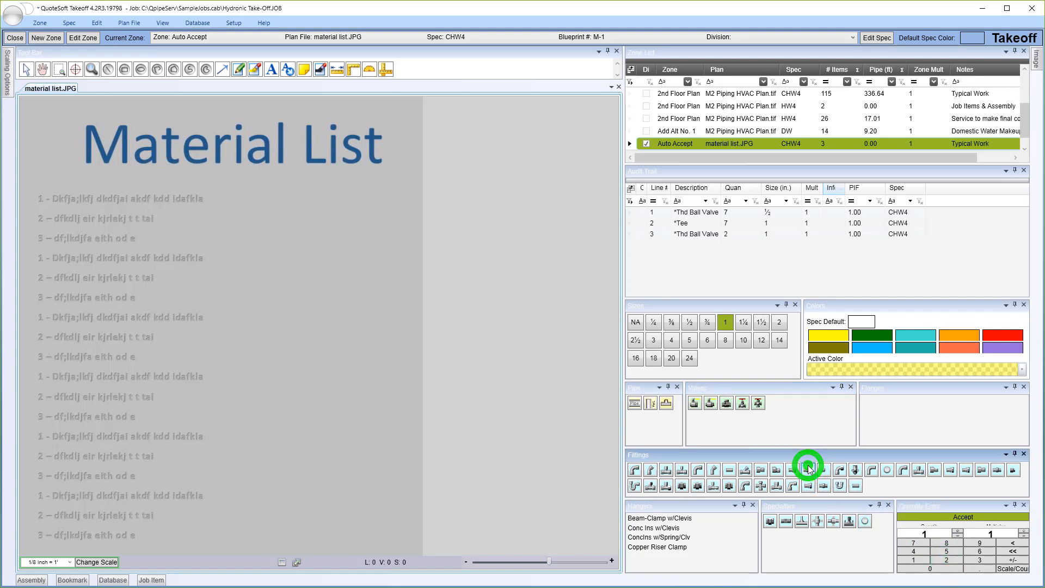
click(914, 561)
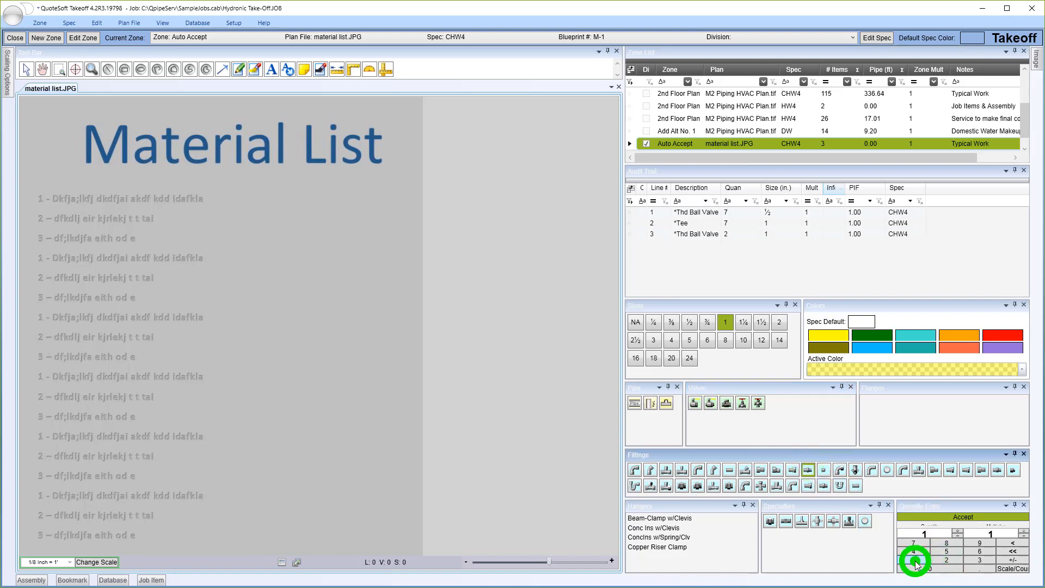
click(640, 402)
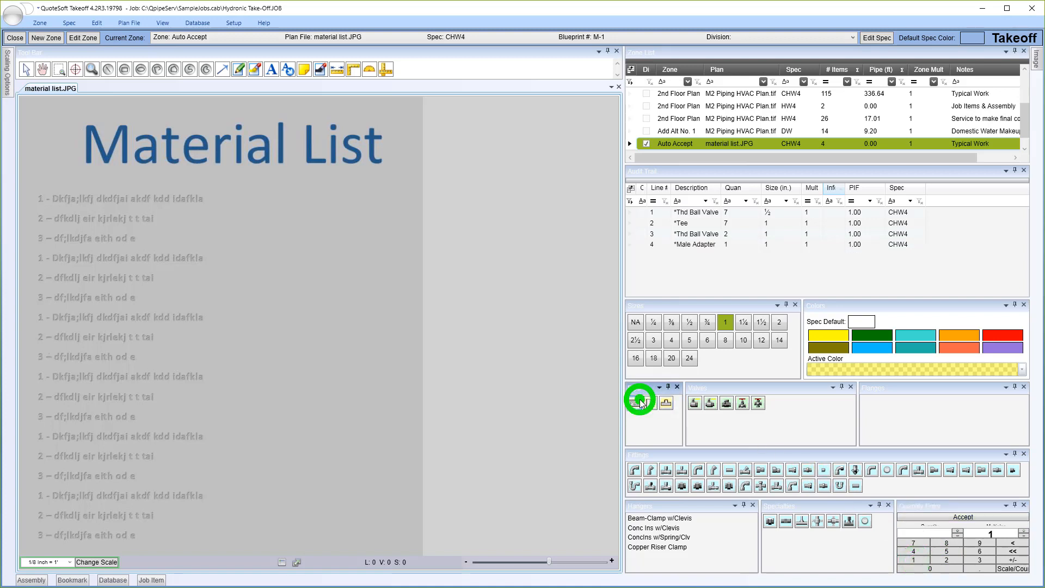
double_click(904, 562)
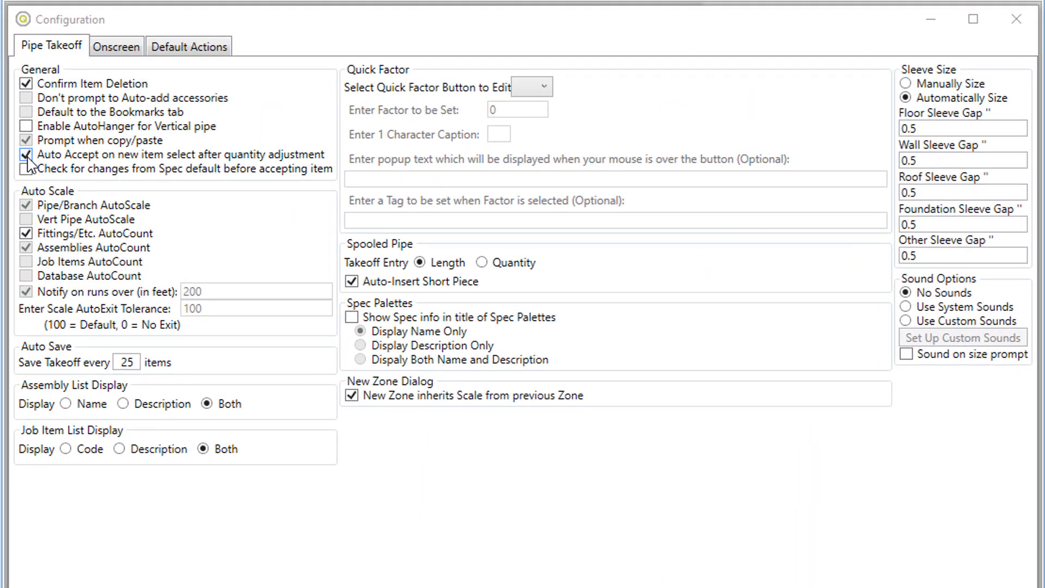
Step: Turn off Auto Accept on new item select after quantity adjustment, and manually accept a quantity of 12 for the 1" threaded ball valve
click(26, 156)
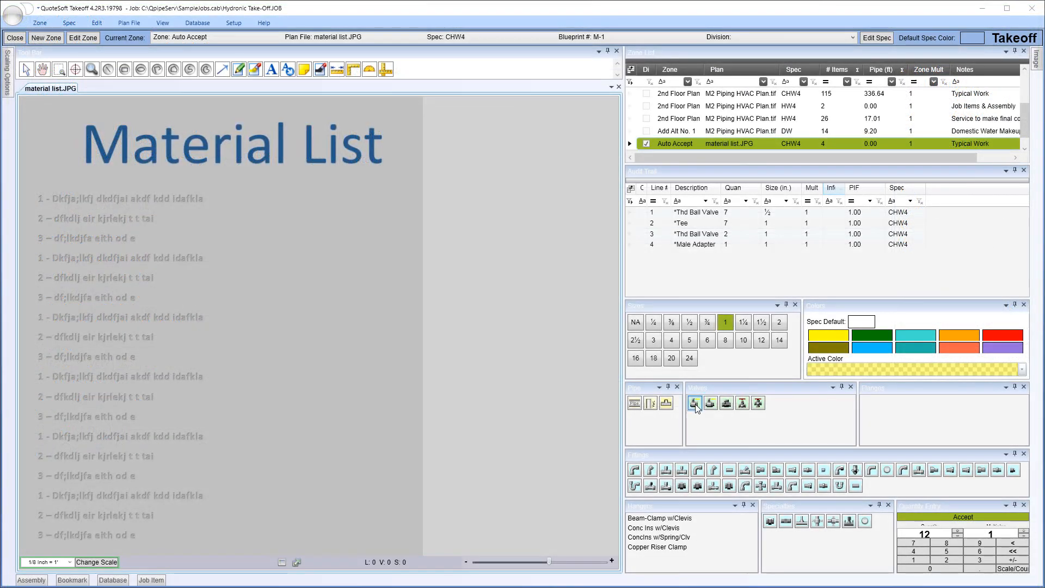
click(695, 404)
click(915, 558)
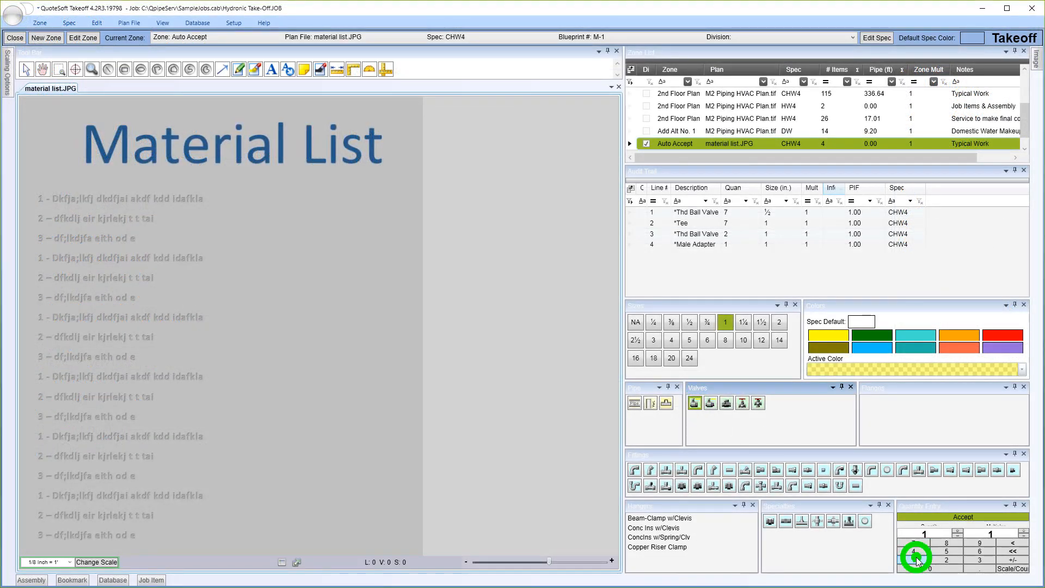
click(941, 561)
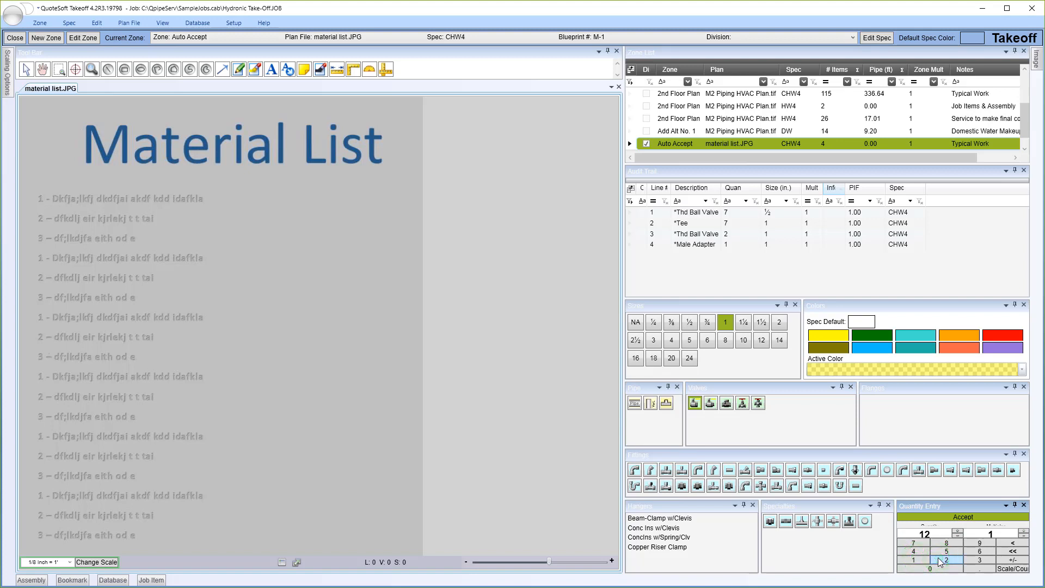
click(958, 518)
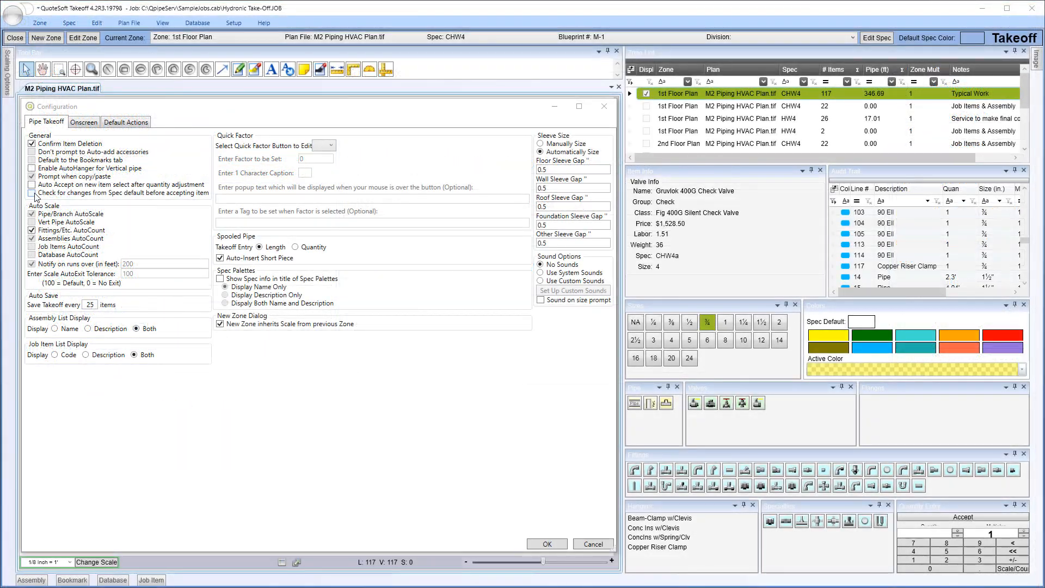
Step: Enable checking for changes from Spec default, and draw a 3/4" pipe between the elbows above room 110 with Auto Insulation off, acknowledging the spec check
click(31, 193)
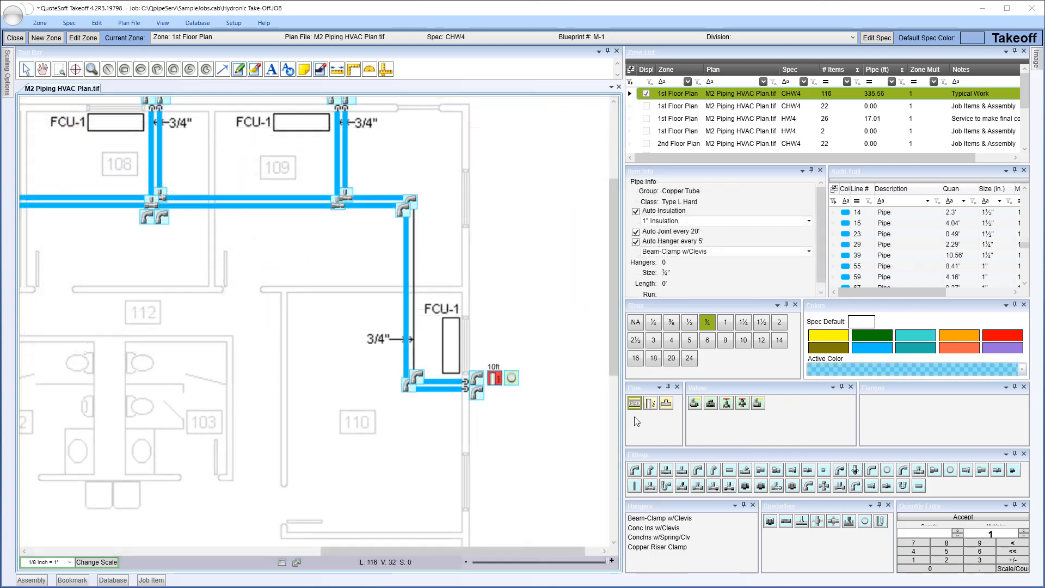
click(635, 403)
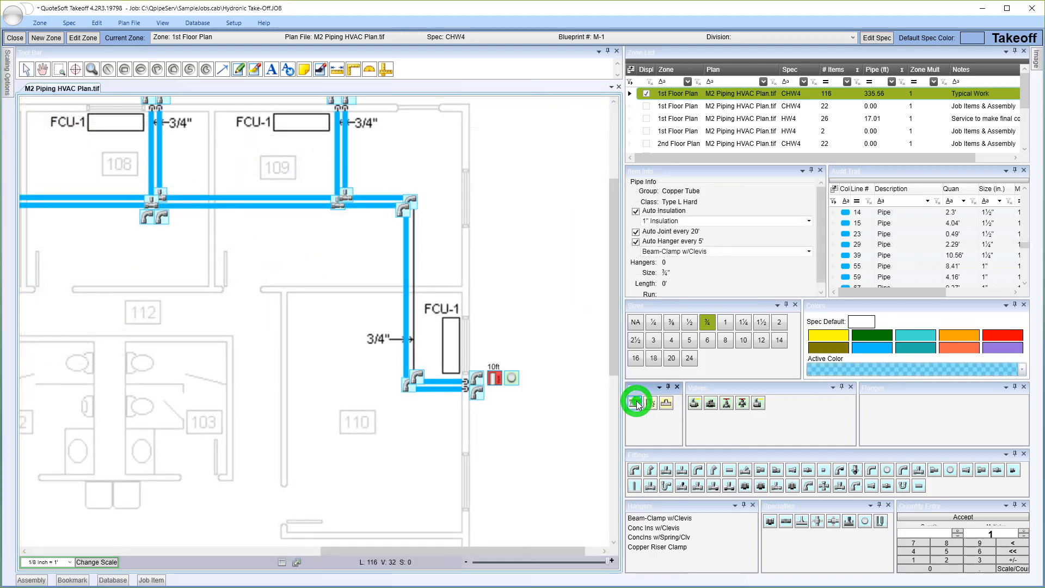
click(415, 212)
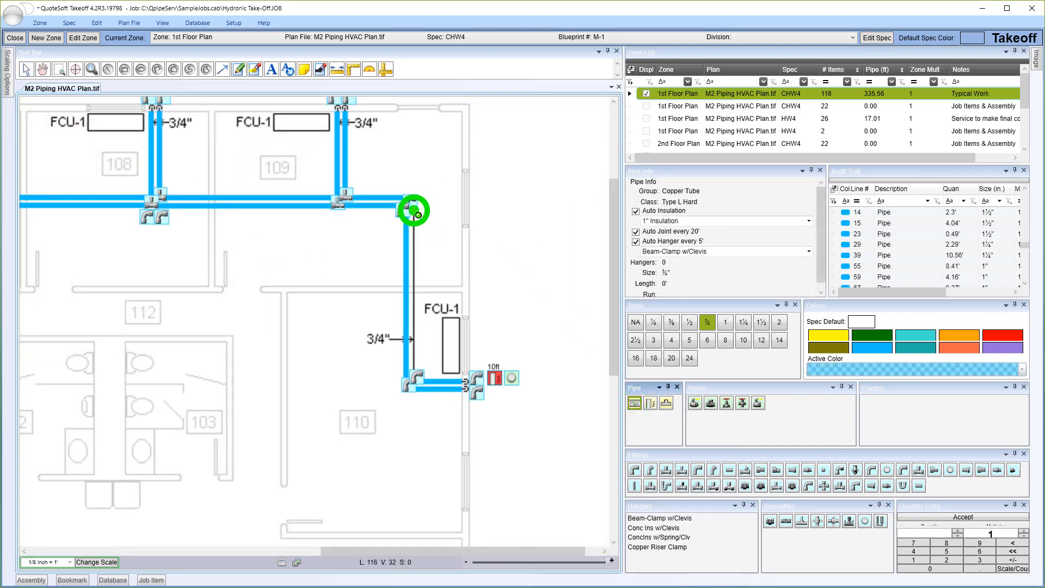
click(636, 212)
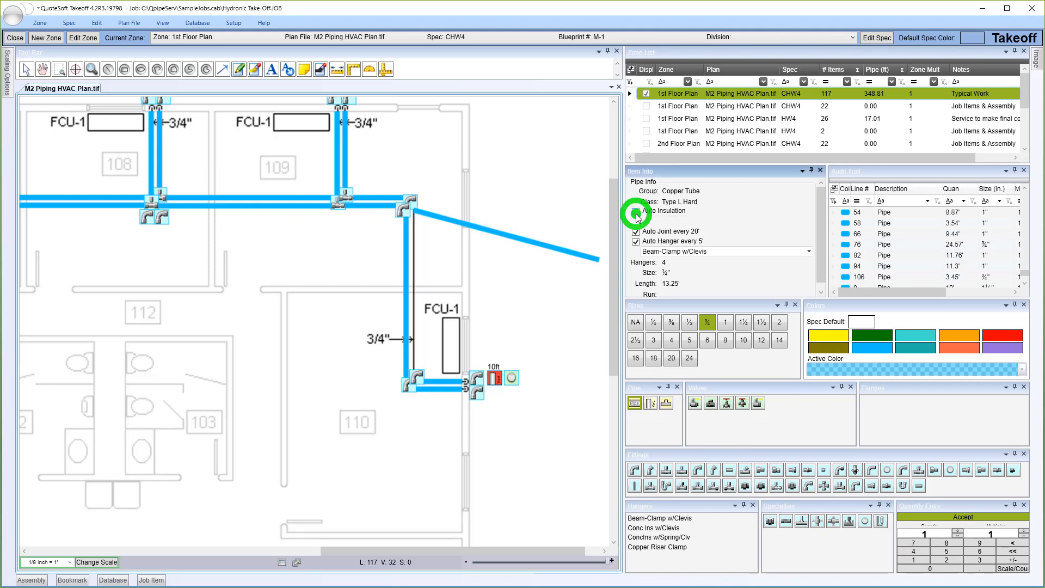
click(418, 372)
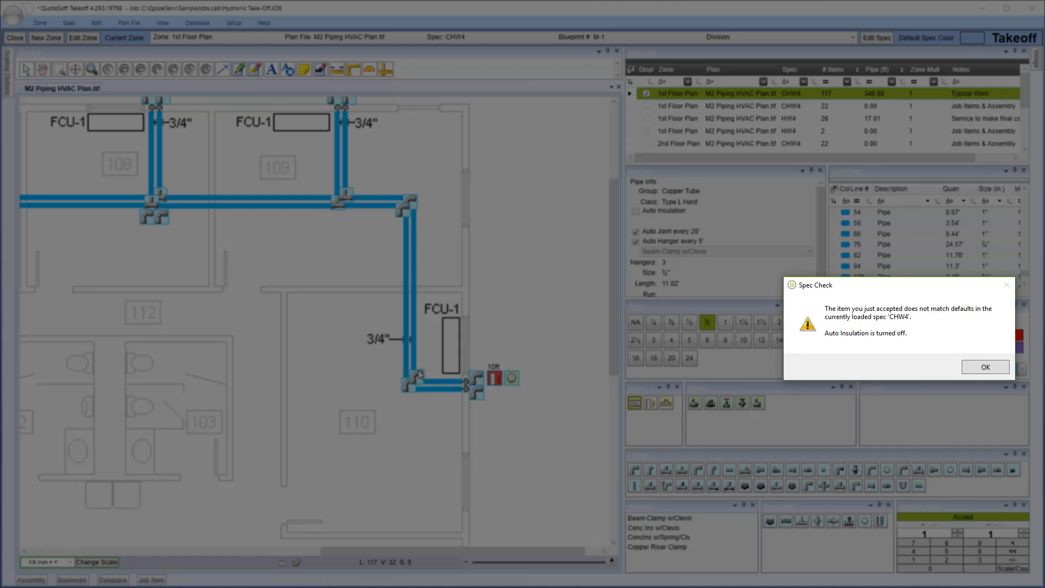
key(Return)
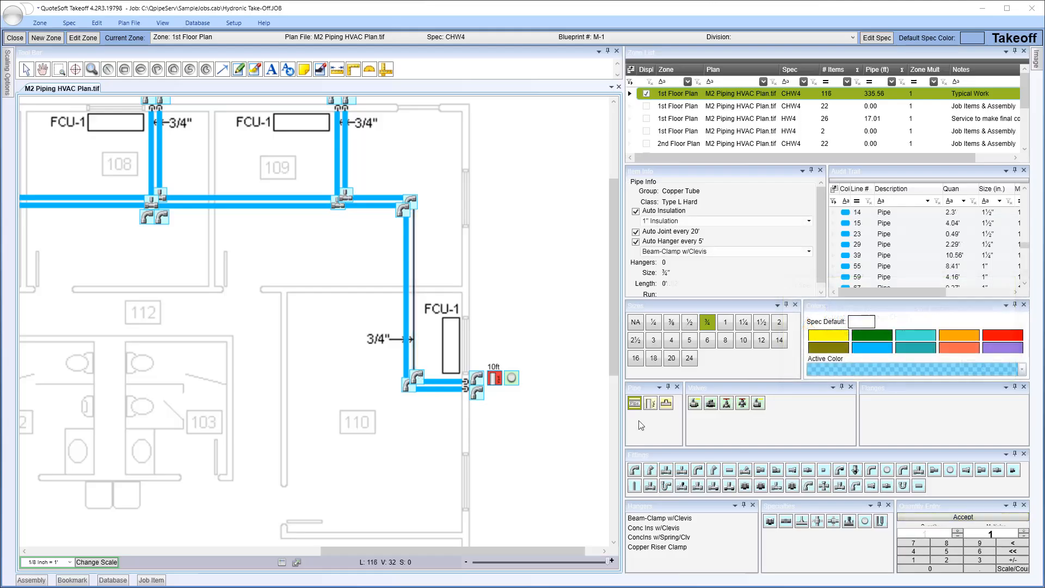
Step: Draw the missing 3/4" pipe down to the elbow beside FCU-1 in room 110 again, turning off its Auto Insulation while drawing
click(639, 422)
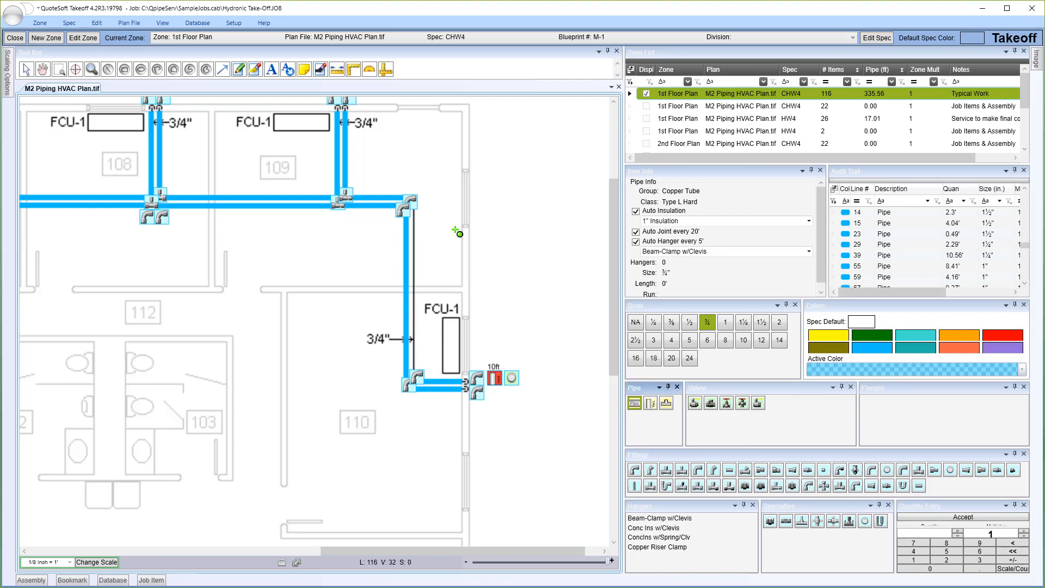
click(413, 210)
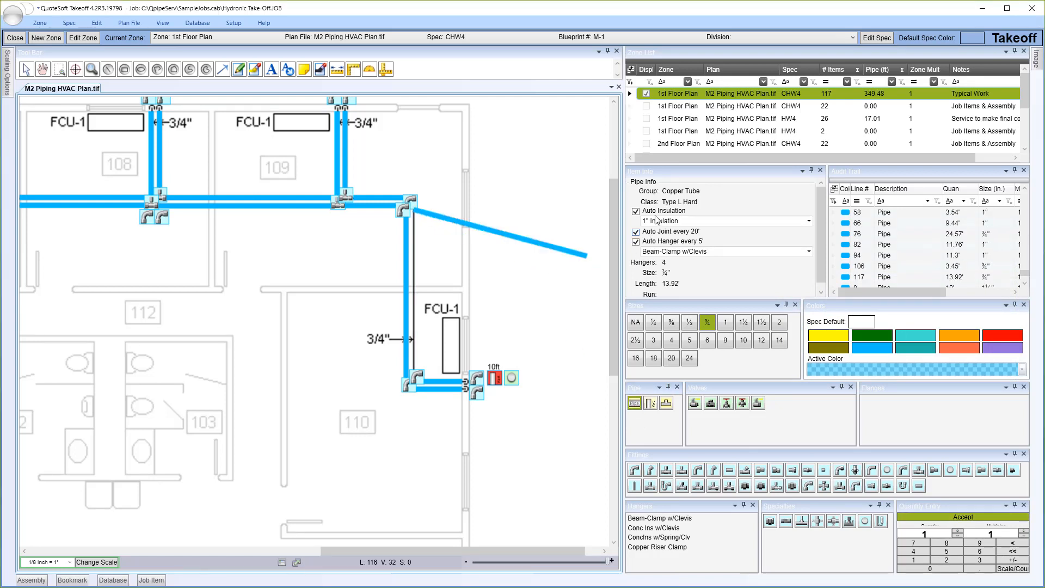
click(636, 212)
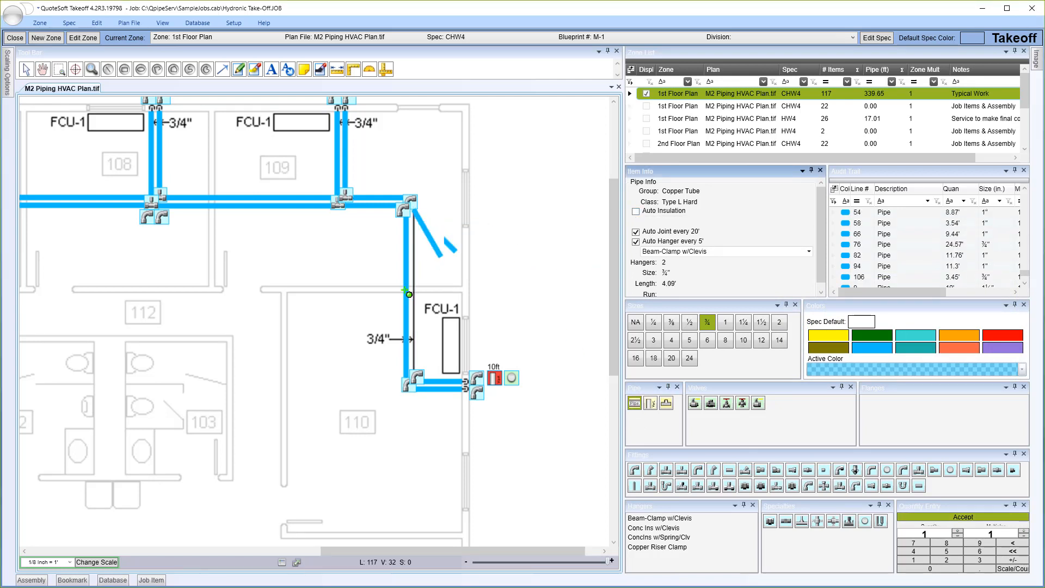
click(417, 373)
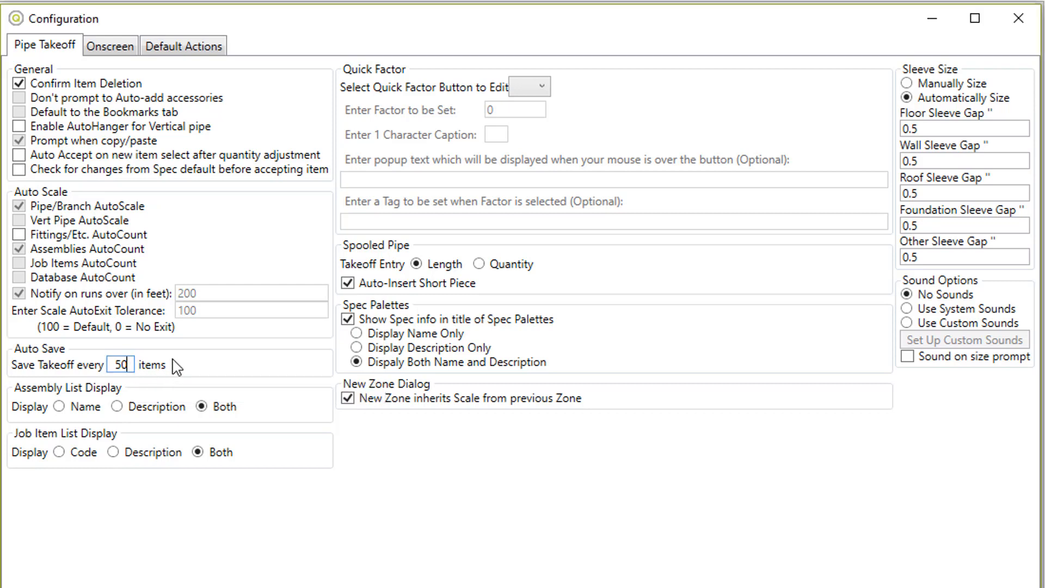
Step: Set the Auto Save interval to every 10 items in the Pipe Takeoff options
drag(130, 365, 111, 368)
text(10)
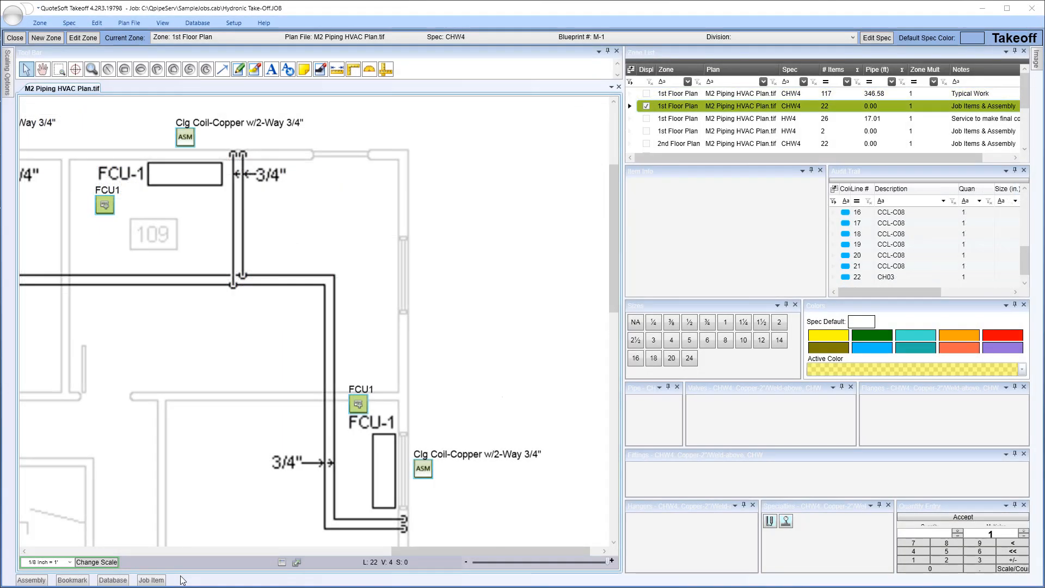
Step: Open the Job Item list and the Assembly list to examine how their entries are displayed
click(152, 581)
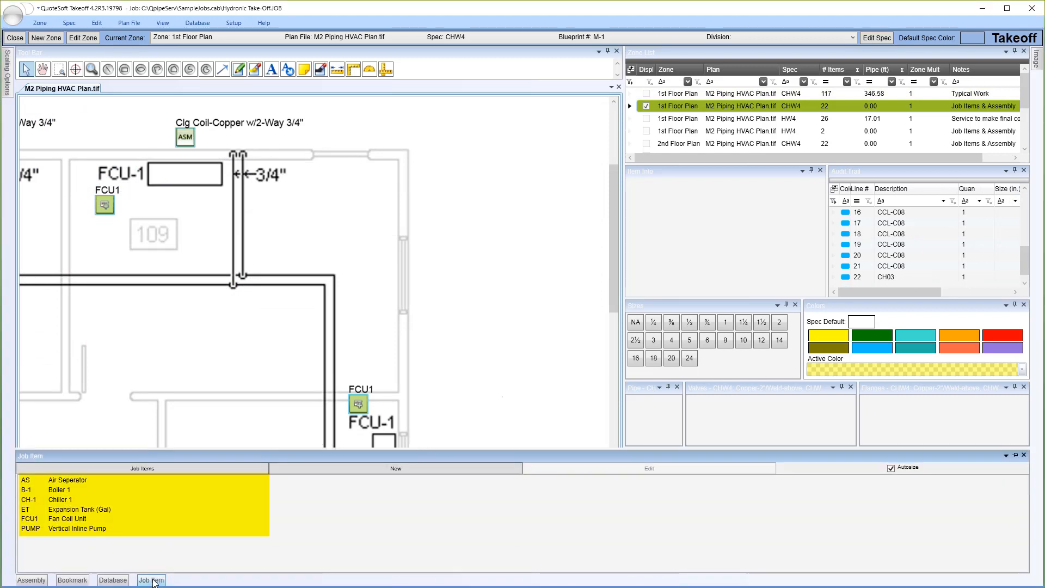
click(31, 580)
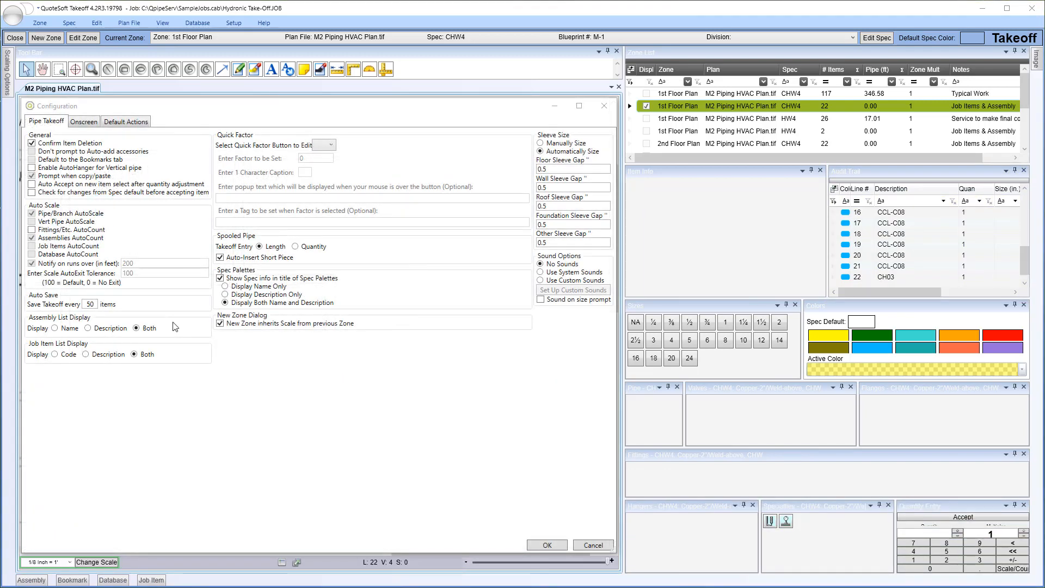
Step: Switch the Assembly List Display option to Name, to Description and back to Both
click(55, 329)
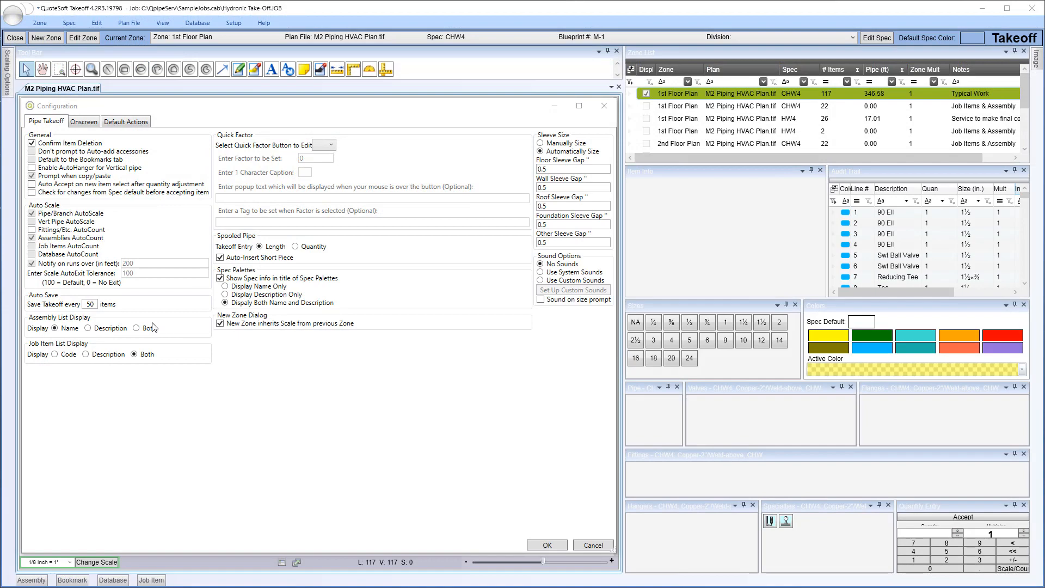
click(88, 329)
click(135, 328)
Step: Switch the Job Item List Display option to Code, to Description and back to Both
click(55, 354)
click(86, 355)
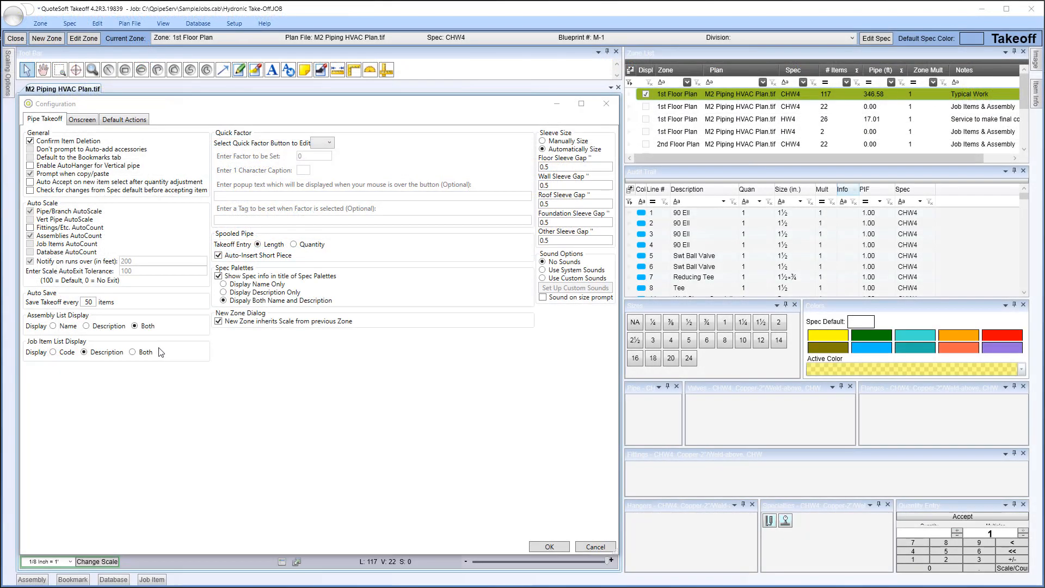
click(134, 352)
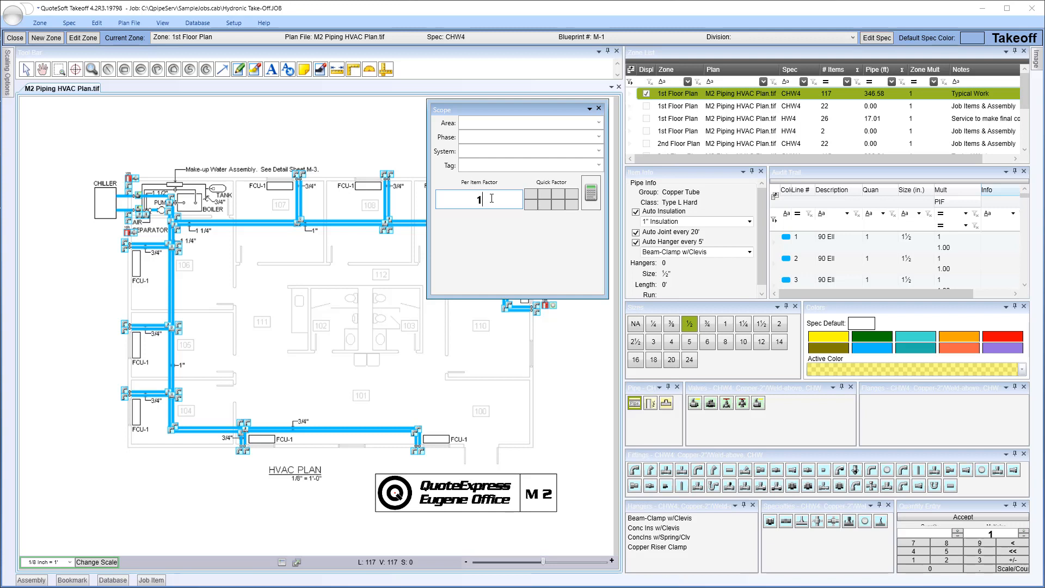
Step: Enter a Per Item Factor of 1.1 in the Scope settings, and replace it with a factor of .90
click(492, 198)
text(.1)
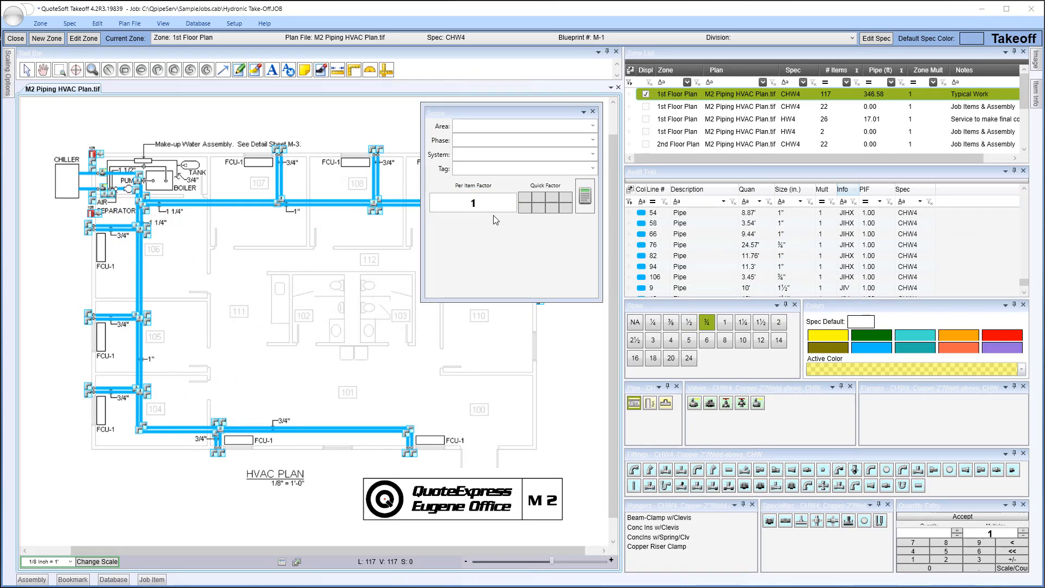
click(466, 203)
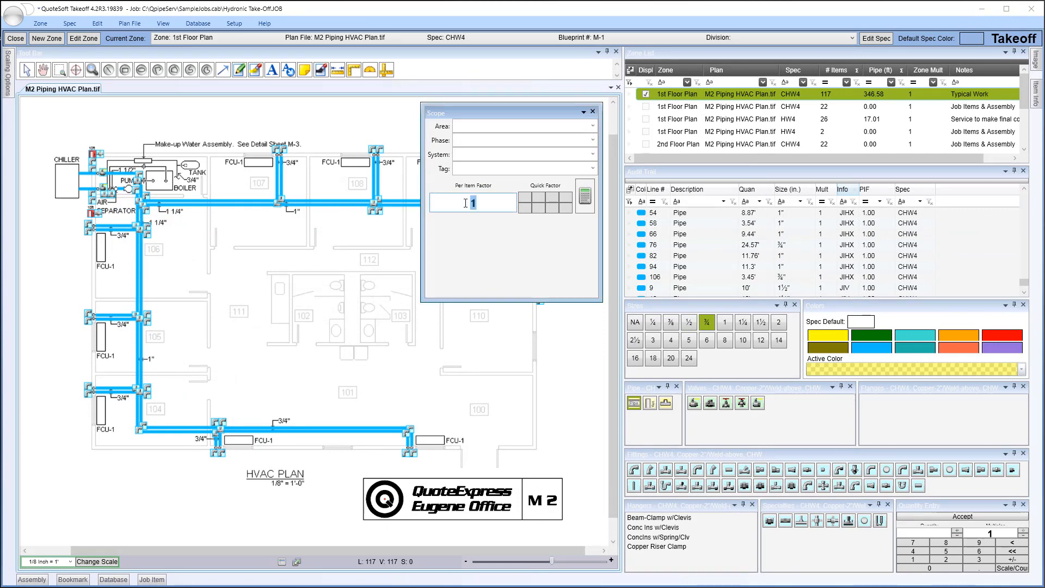
text(90)
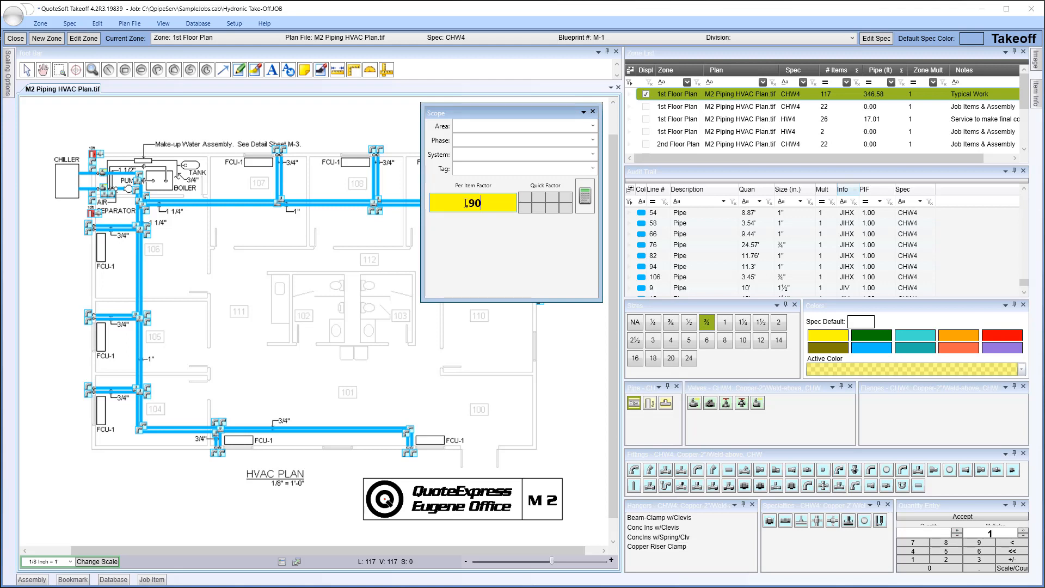
key(Return)
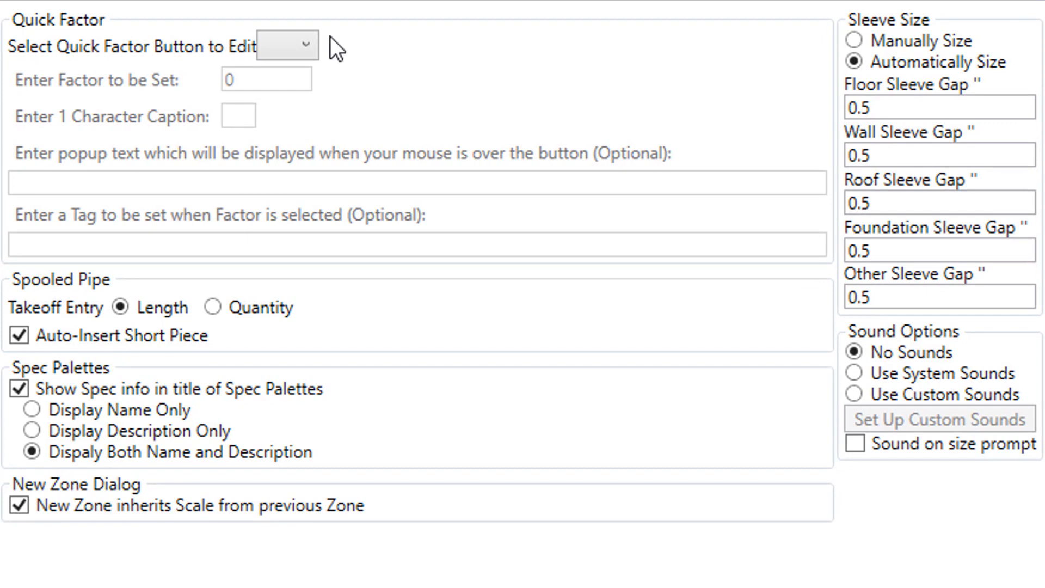
Step: Configure Quick Factor button 1 with factor 1.15, caption C and popup text "Congested Ceiling Space"
click(313, 47)
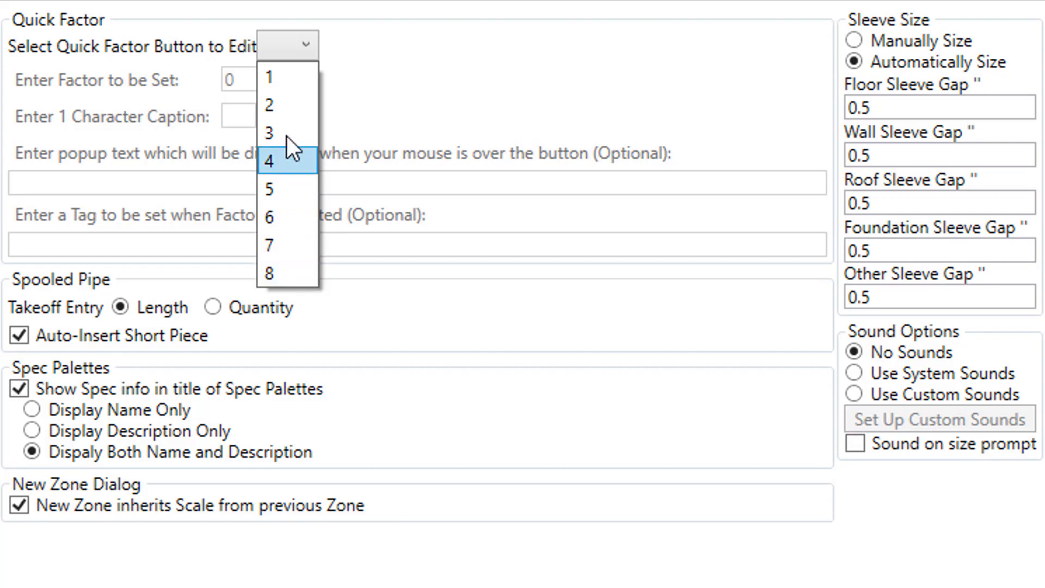
click(282, 76)
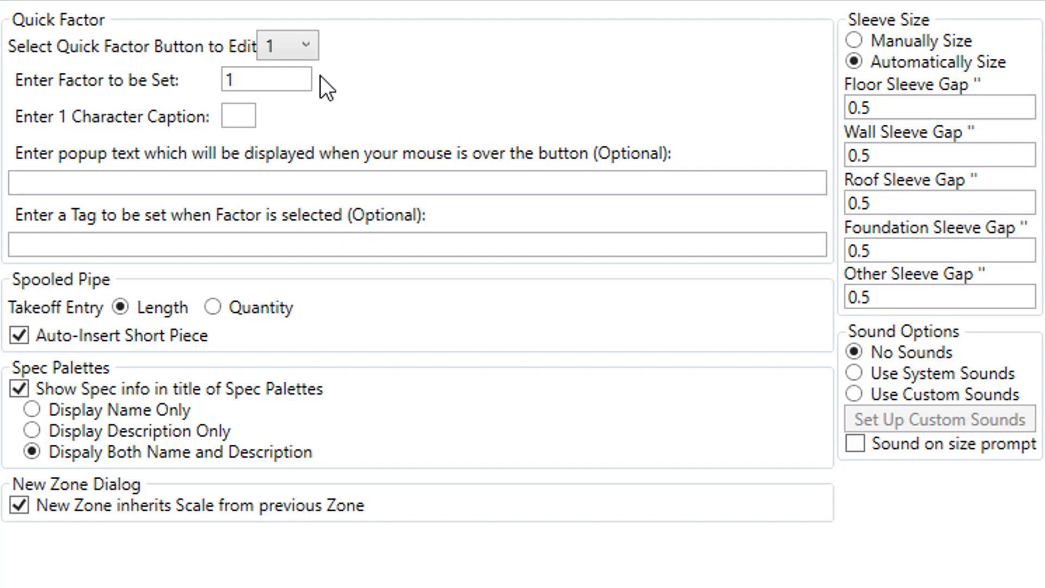
click(267, 79)
text(.15)
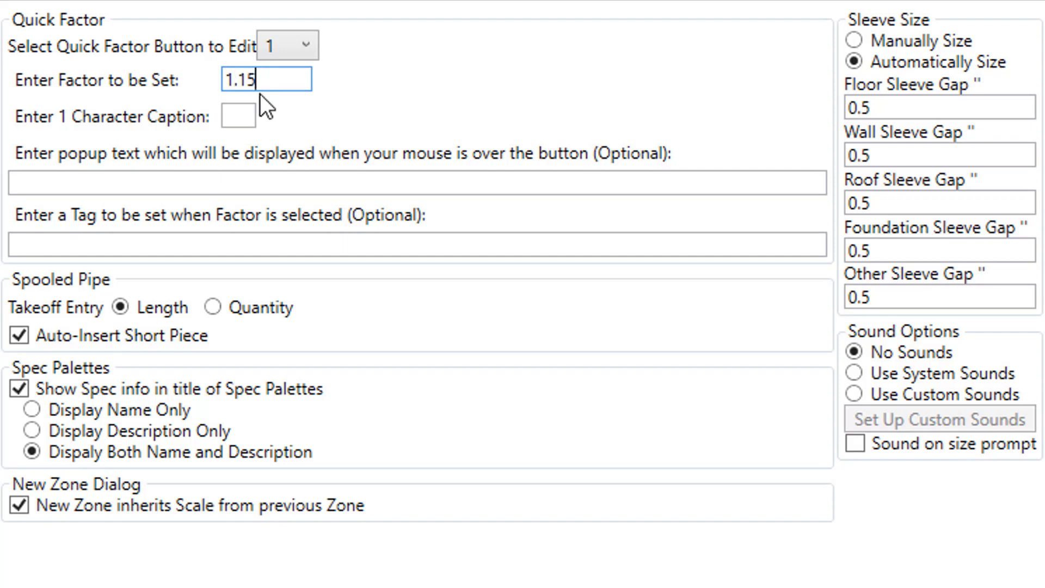
click(244, 112)
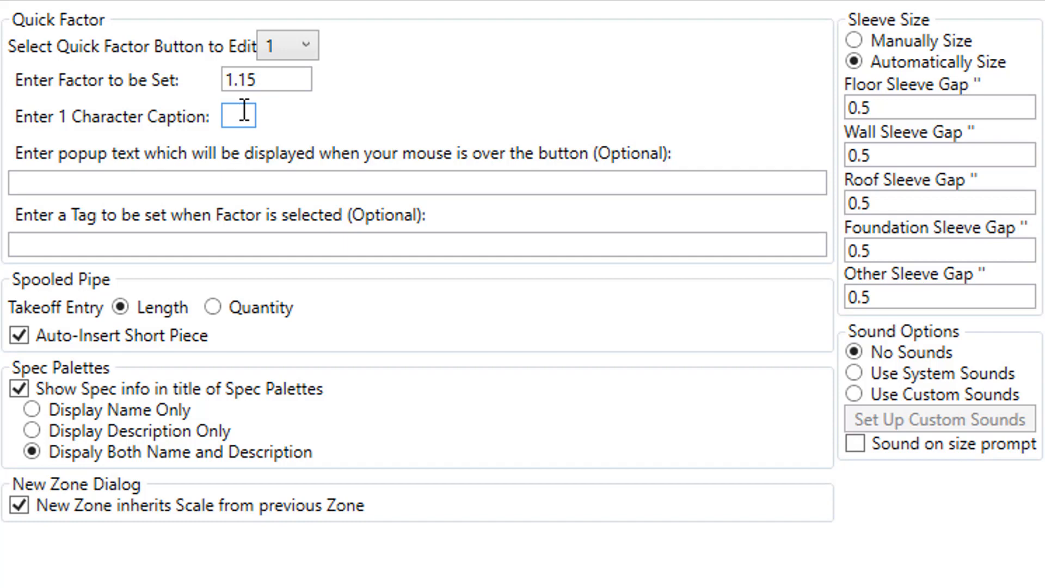
text(C)
click(74, 180)
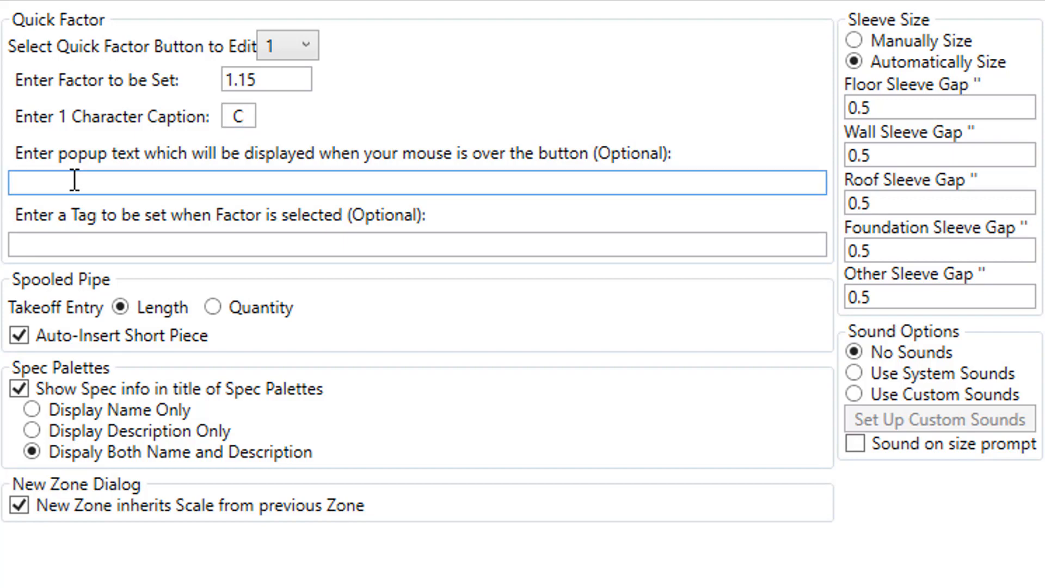
text(Congested Ceiling Space)
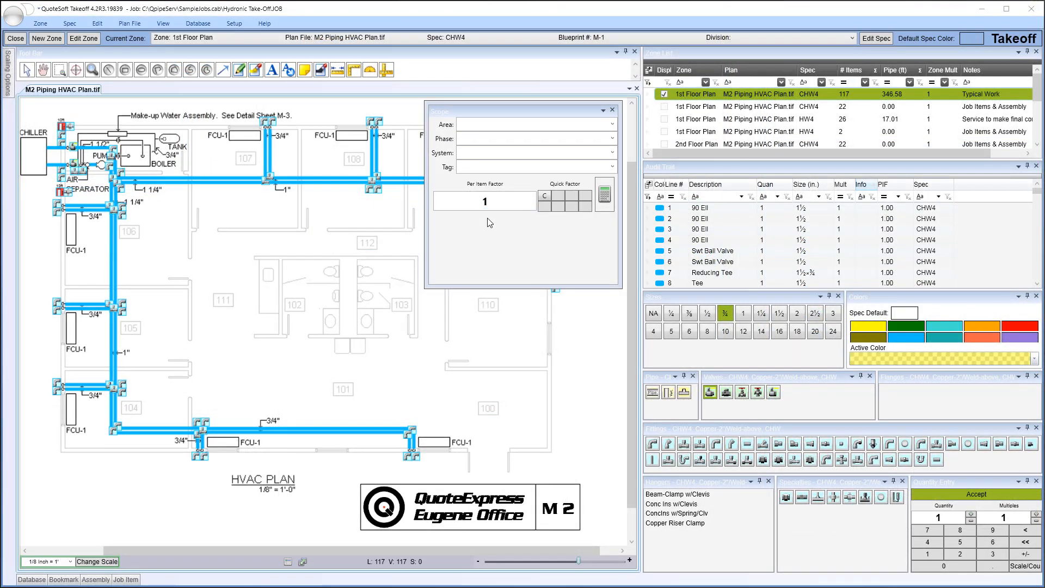
Step: Apply the C Quick Factor in the Scope settings and open that button's configuration
click(545, 197)
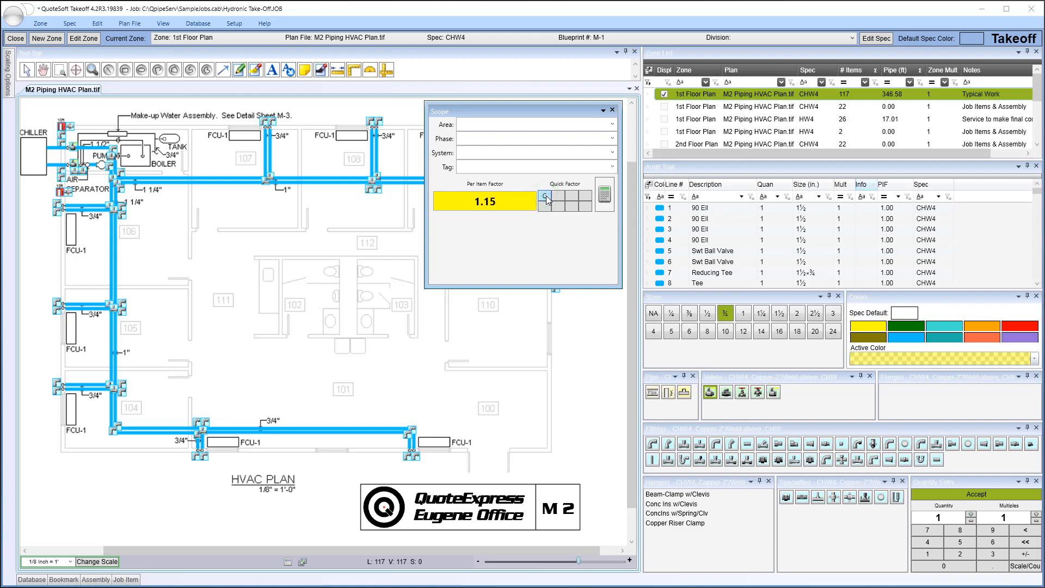
right_click(547, 199)
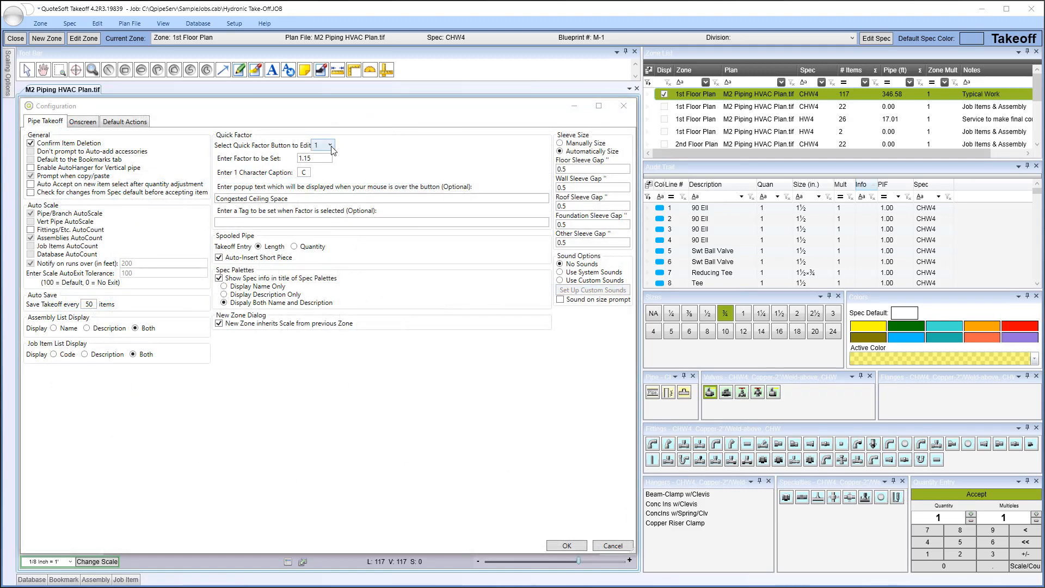
Step: Select Quick Factor button 2 for editing and enter a factor of 1
click(329, 145)
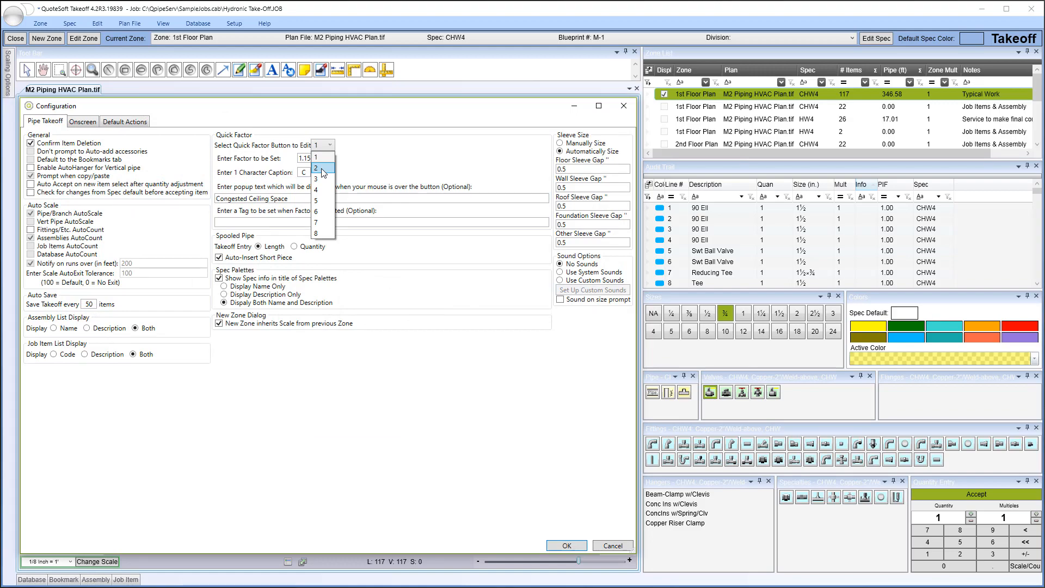
click(324, 169)
click(321, 158)
text(1)
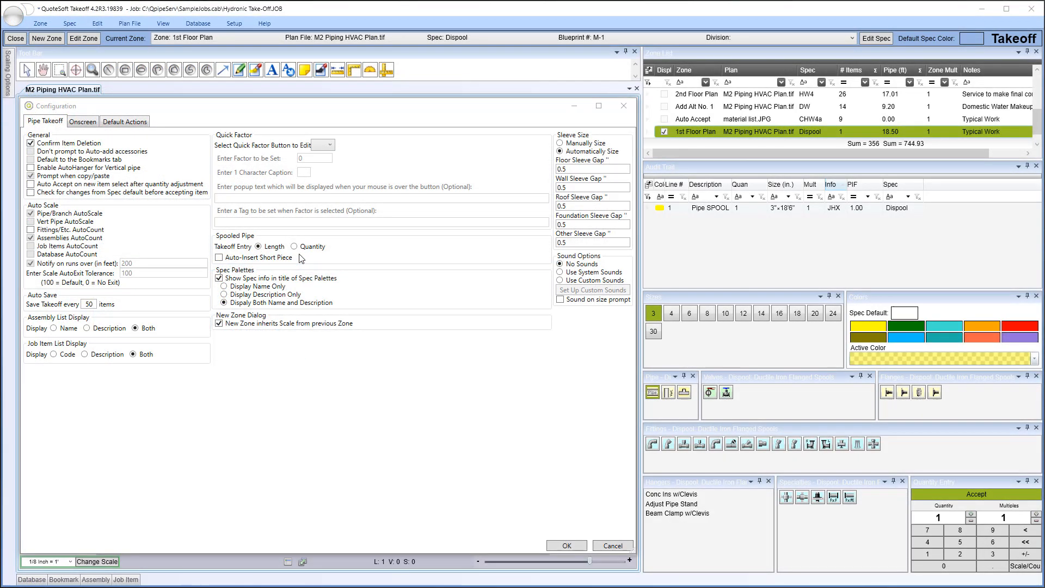
Step: Set the Spooled Pipe takeoff entry to Length and measure 3" pipe spools of about 18' and 13' along the main above rooms 107 and 108
click(258, 247)
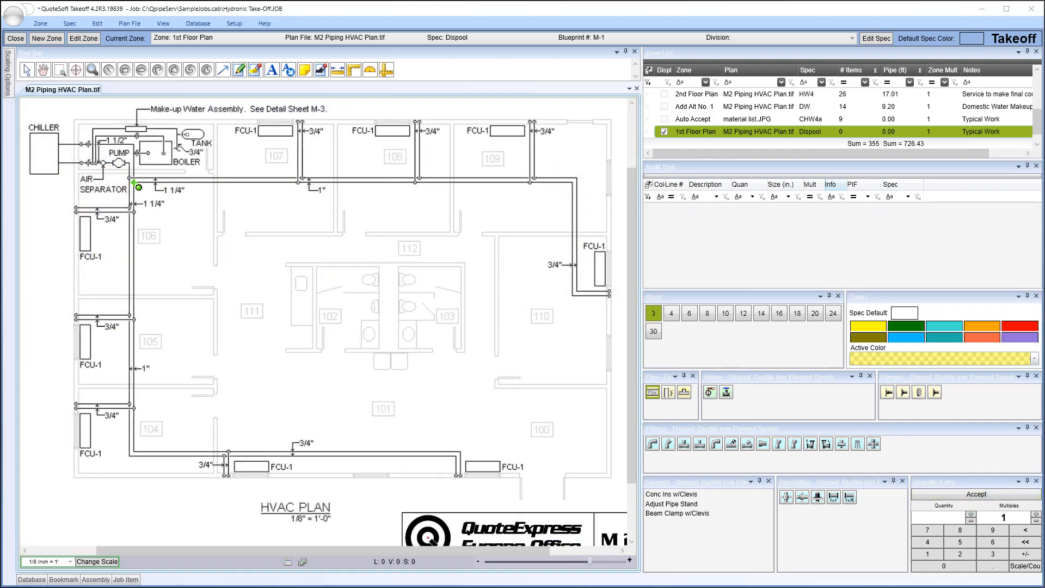
click(135, 184)
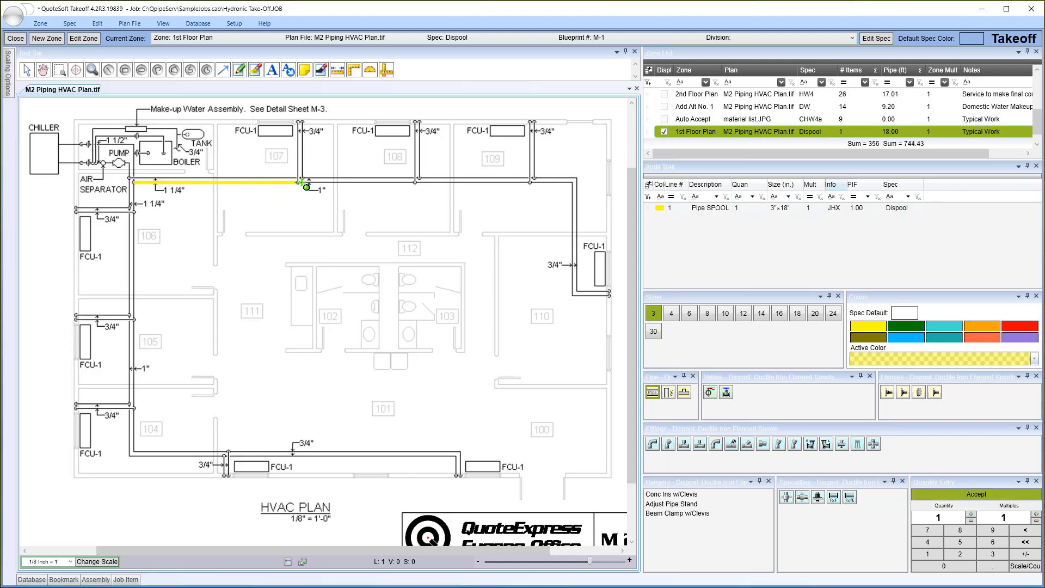
click(305, 184)
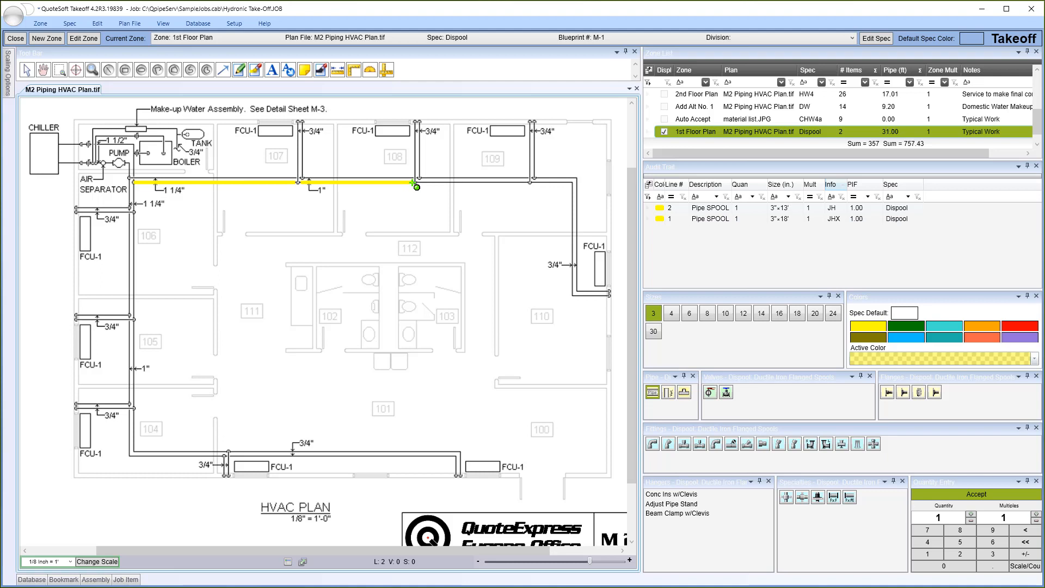
click(419, 184)
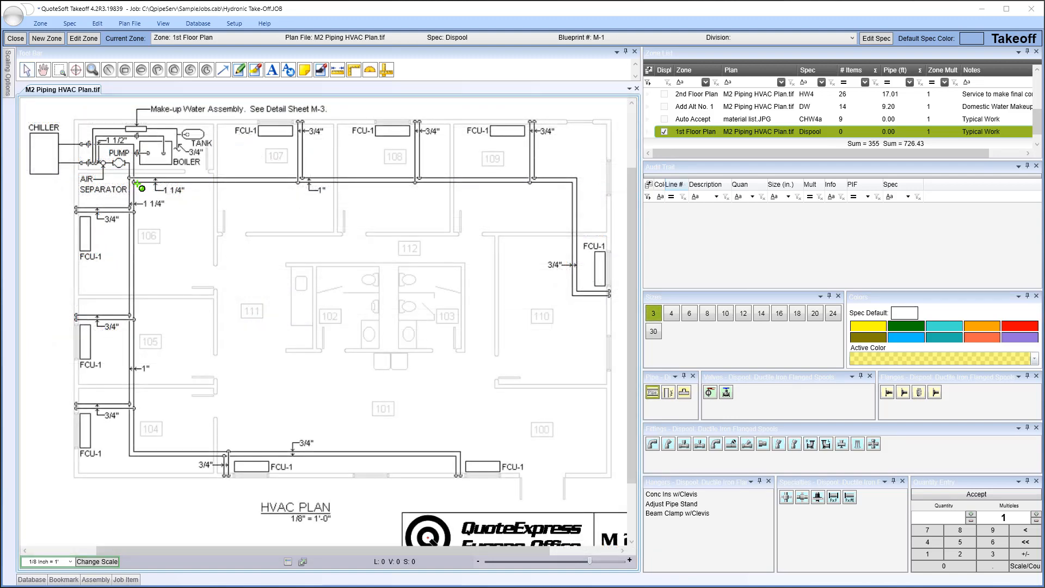
Step: Measure another 3" pipe spool run from the main's corner near the air separator to the room 107 branch
click(134, 182)
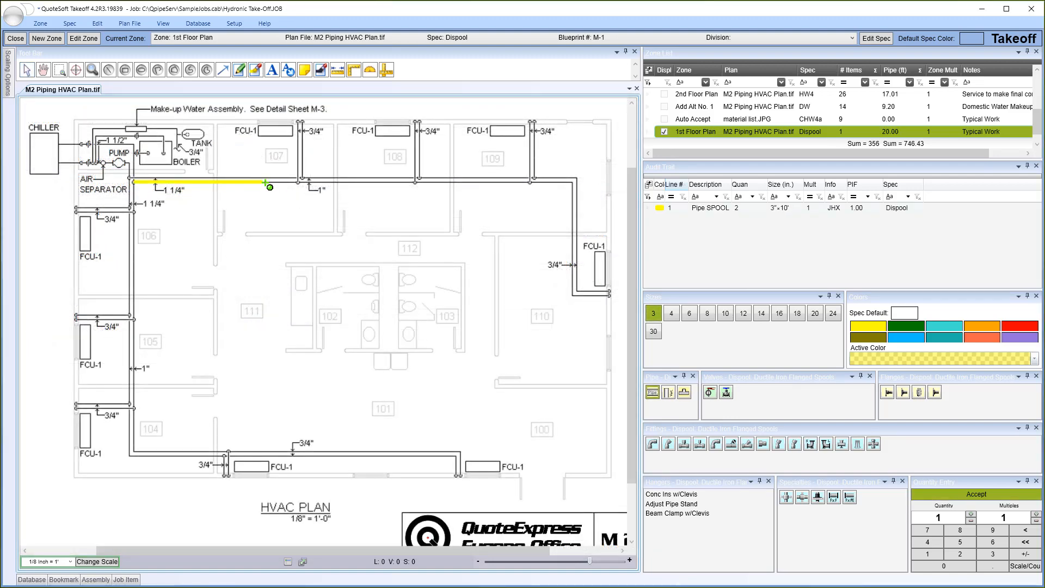
click(298, 185)
click(134, 208)
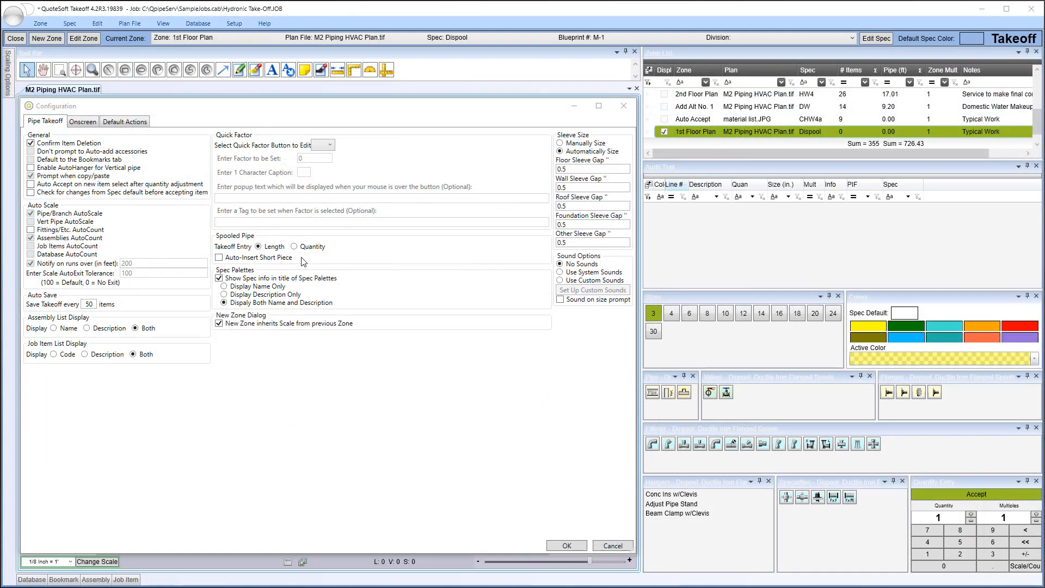
Step: Enable Auto-Insert Short Piece and measure a 3" pipe spool run along the main toward the room 107 branch
click(219, 259)
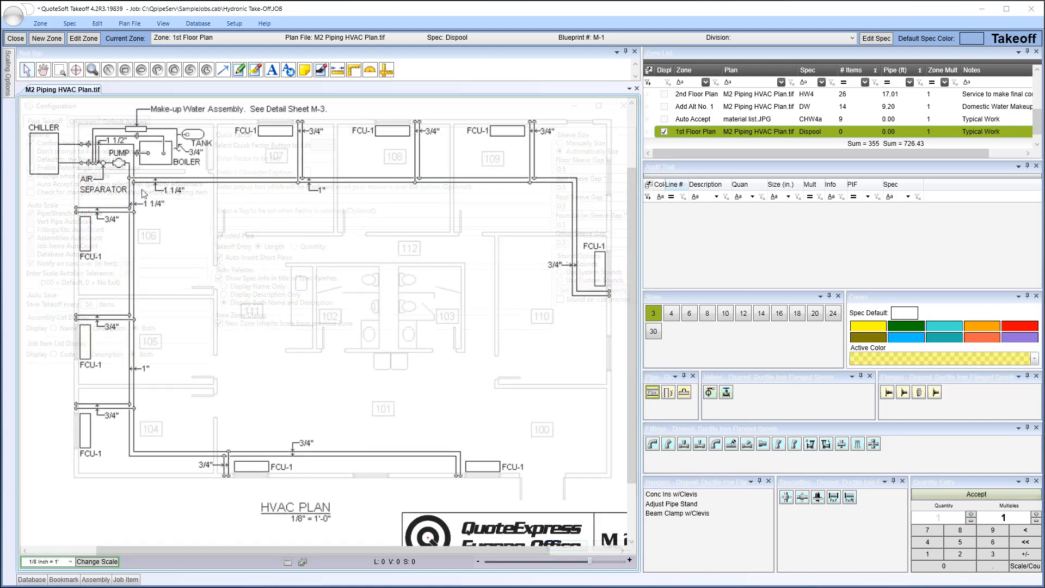
click(141, 188)
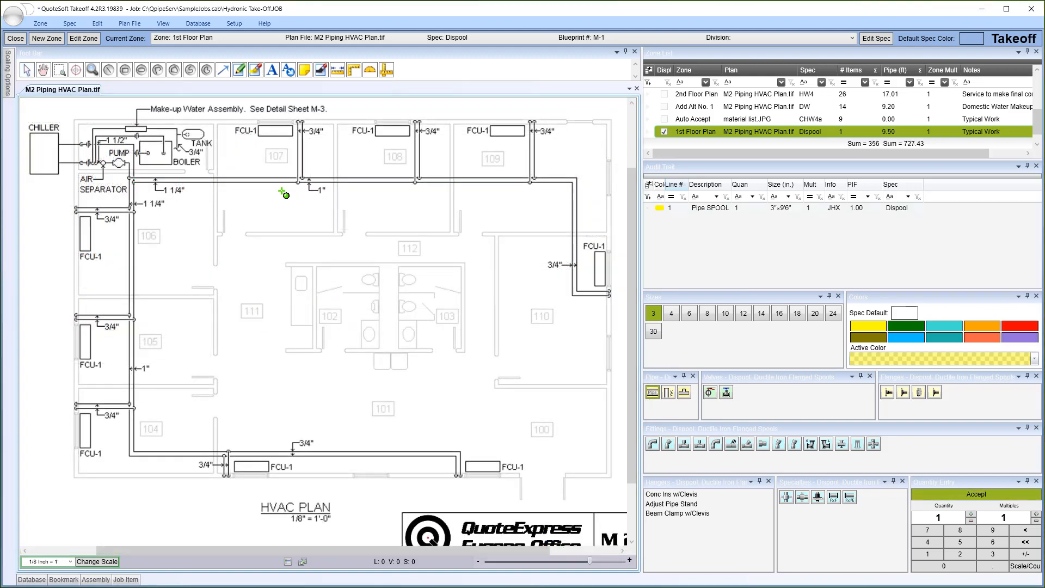
click(296, 182)
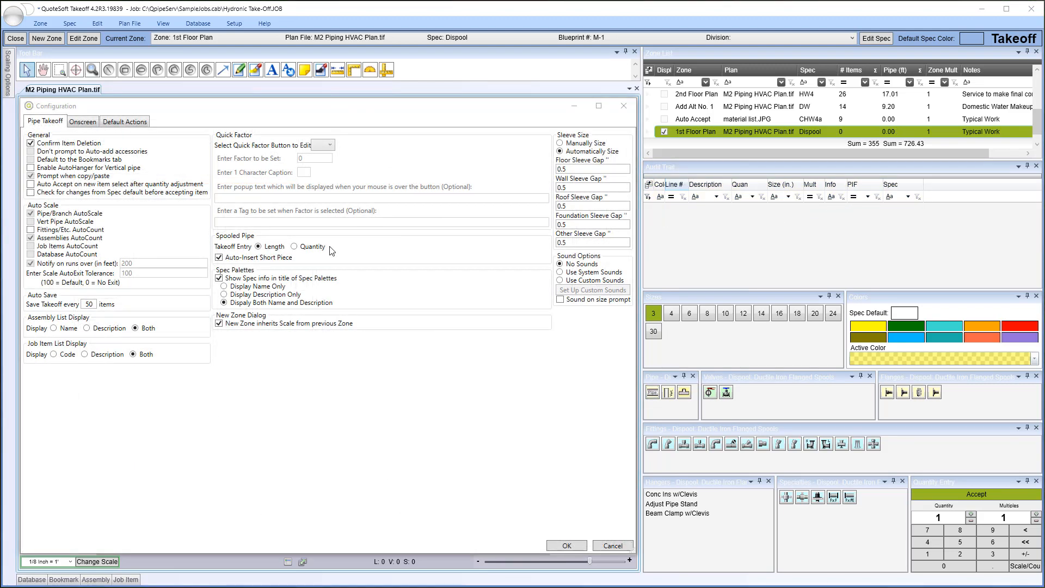
Step: Set the Spooled Pipe takeoff entry to Quantity and place four 3"×10' pipe spools on the plan below the upper main
click(294, 246)
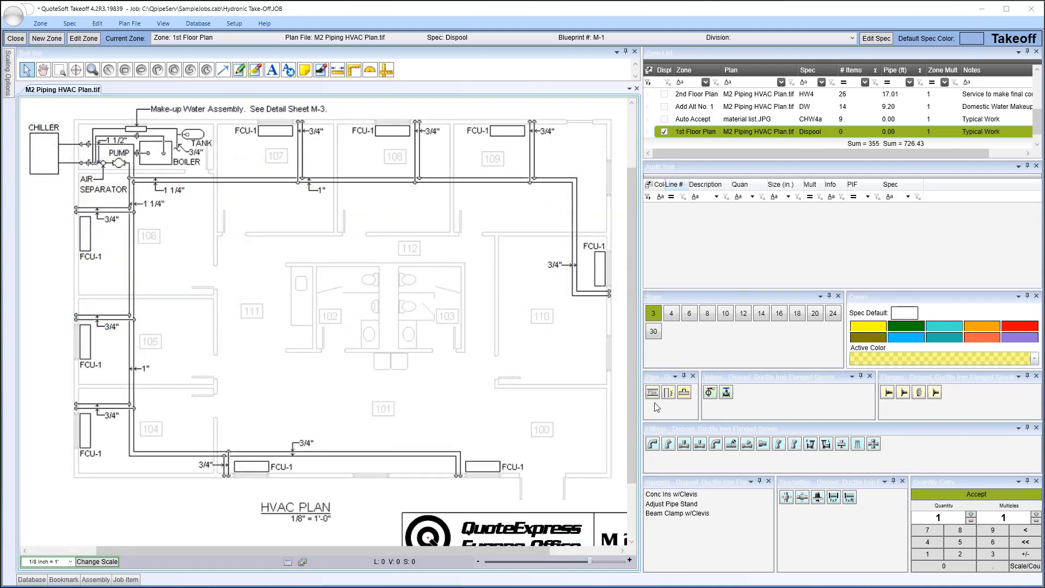
click(653, 393)
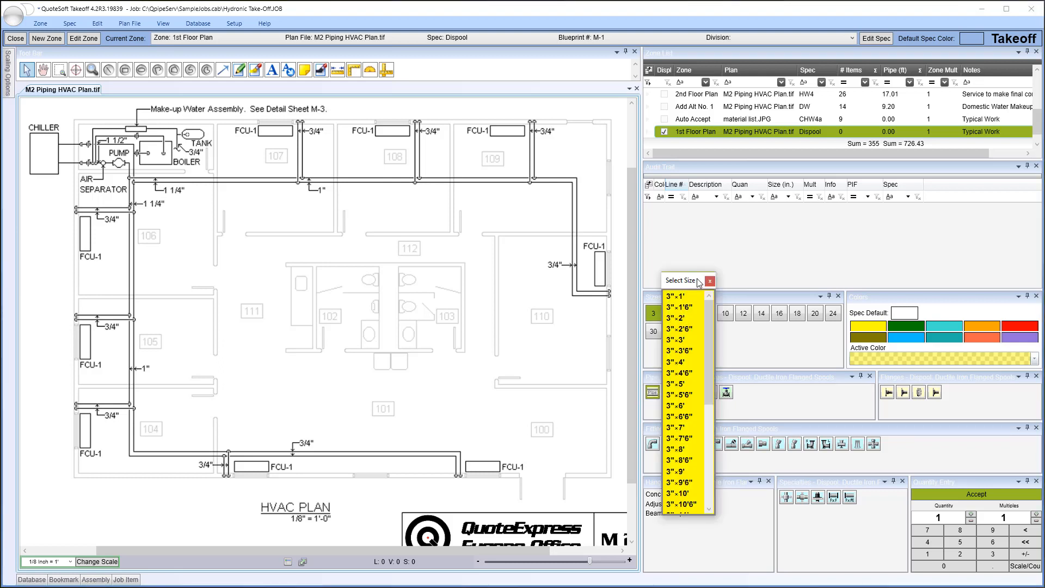
click(680, 493)
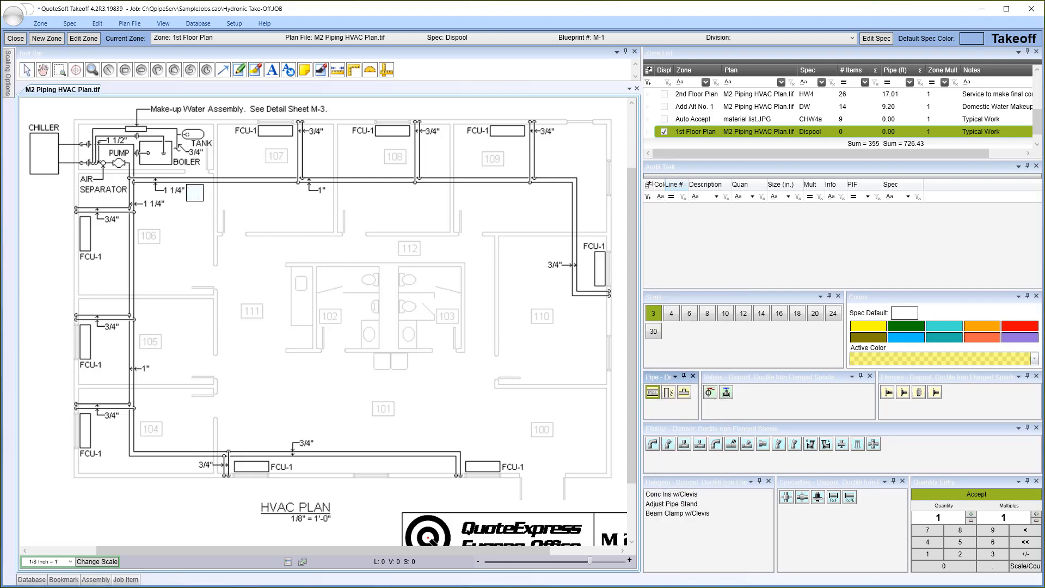
click(195, 192)
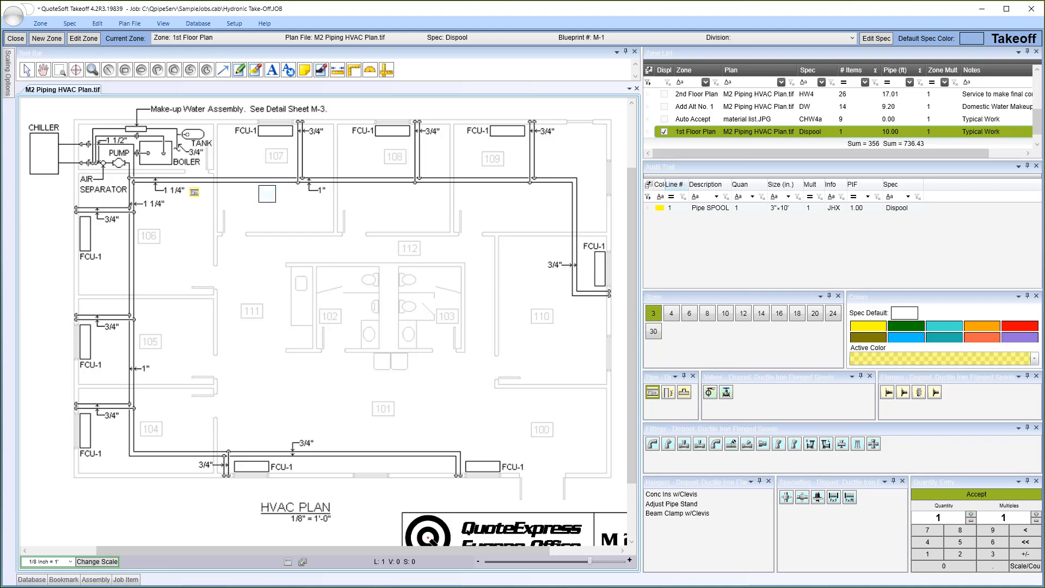
click(267, 193)
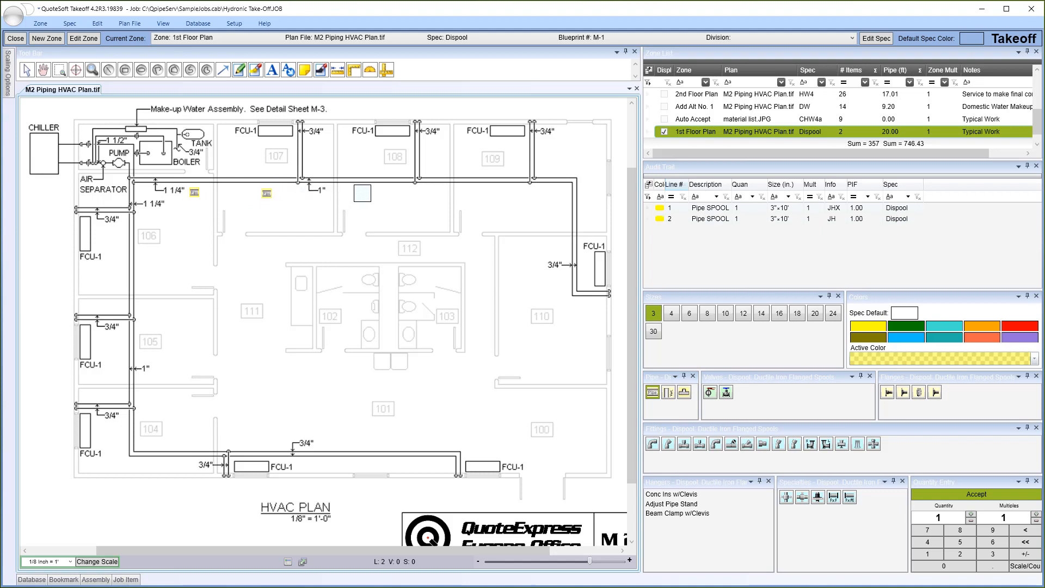
click(362, 194)
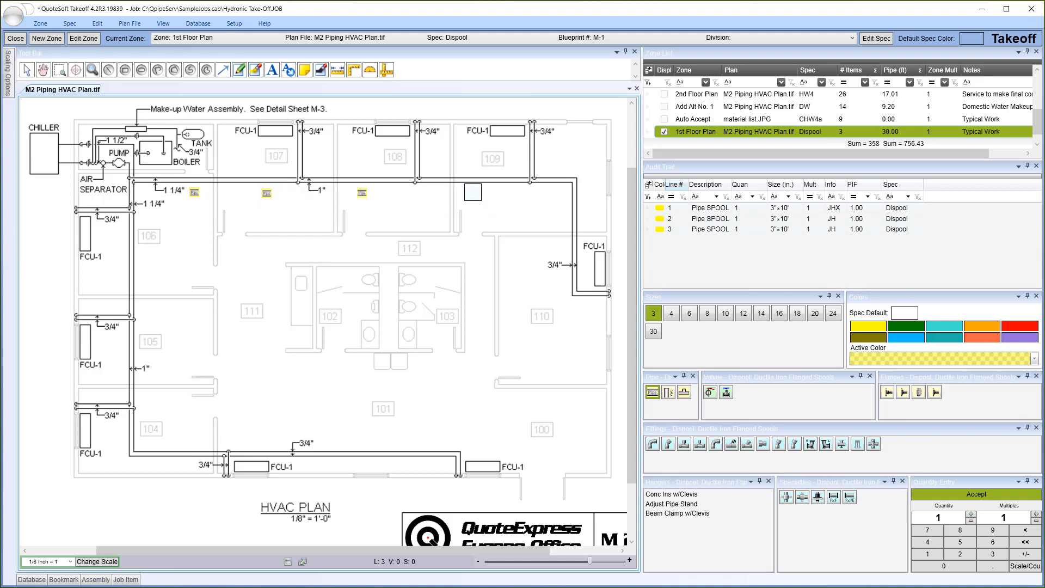
click(473, 192)
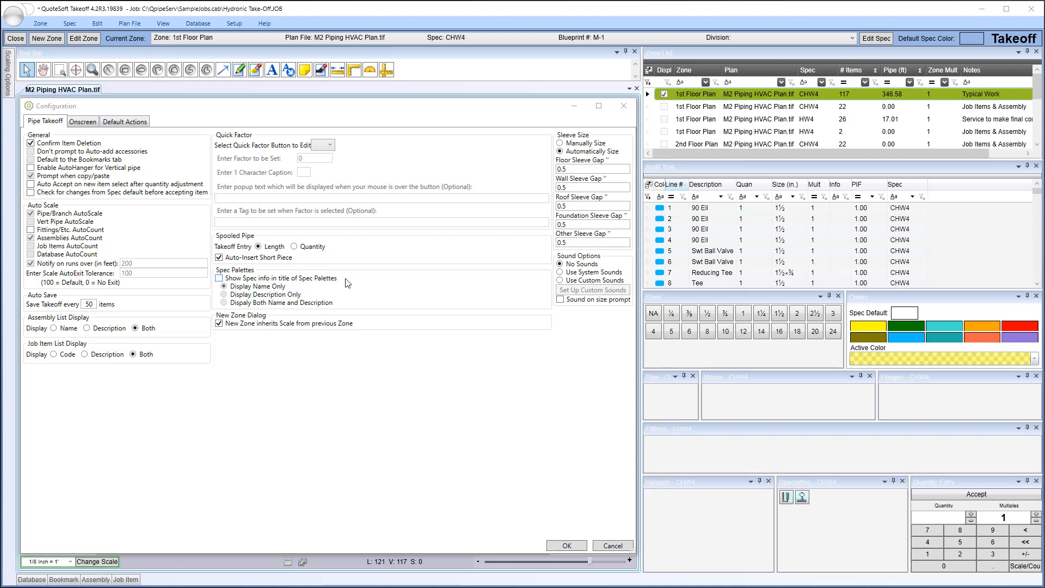
Step: Enable spec info in the Spec Palette titles and switch it from Name Only to Description Only to Both Name and Description
click(219, 278)
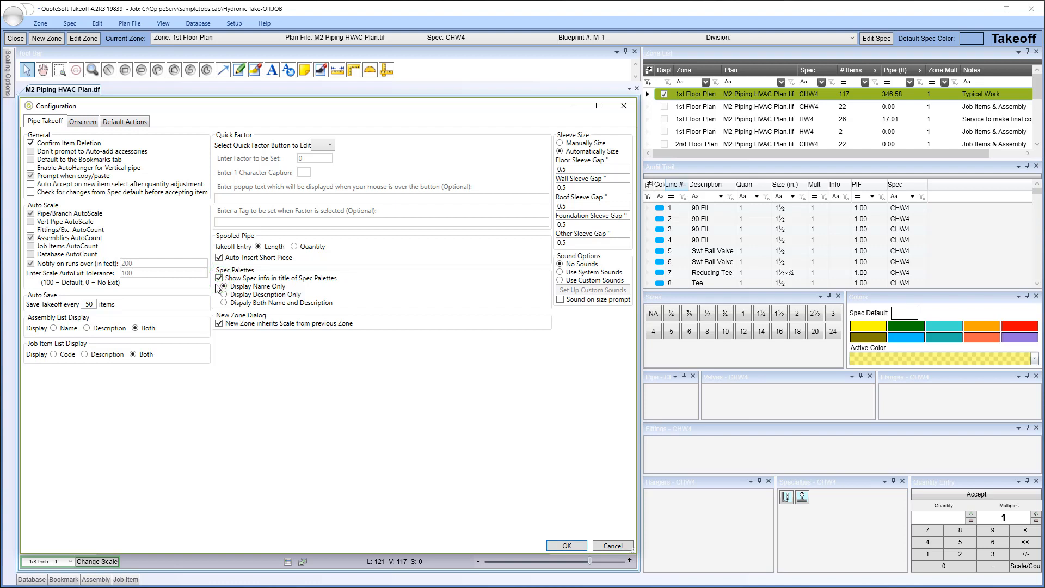
click(220, 285)
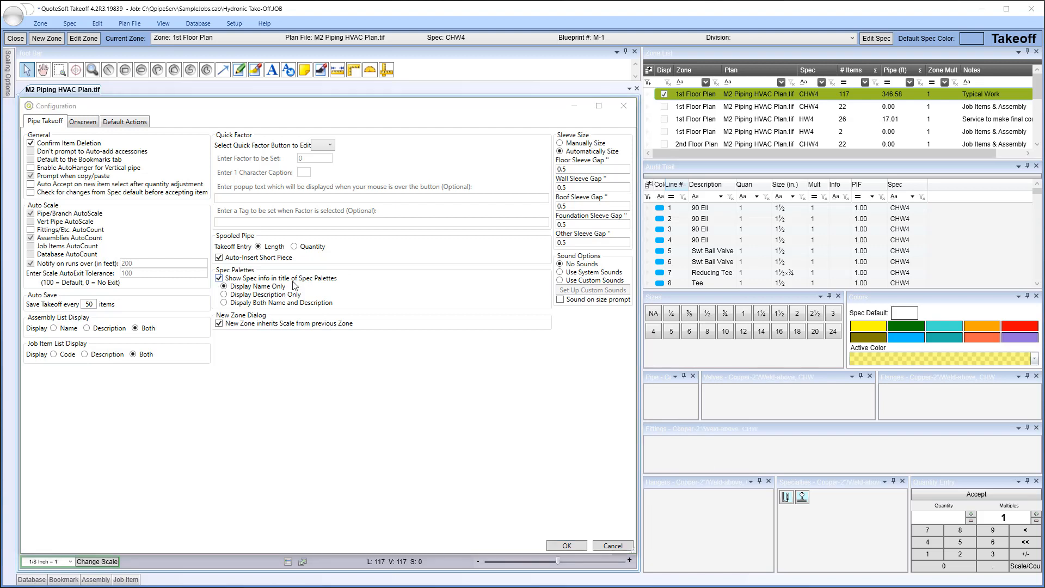
click(222, 295)
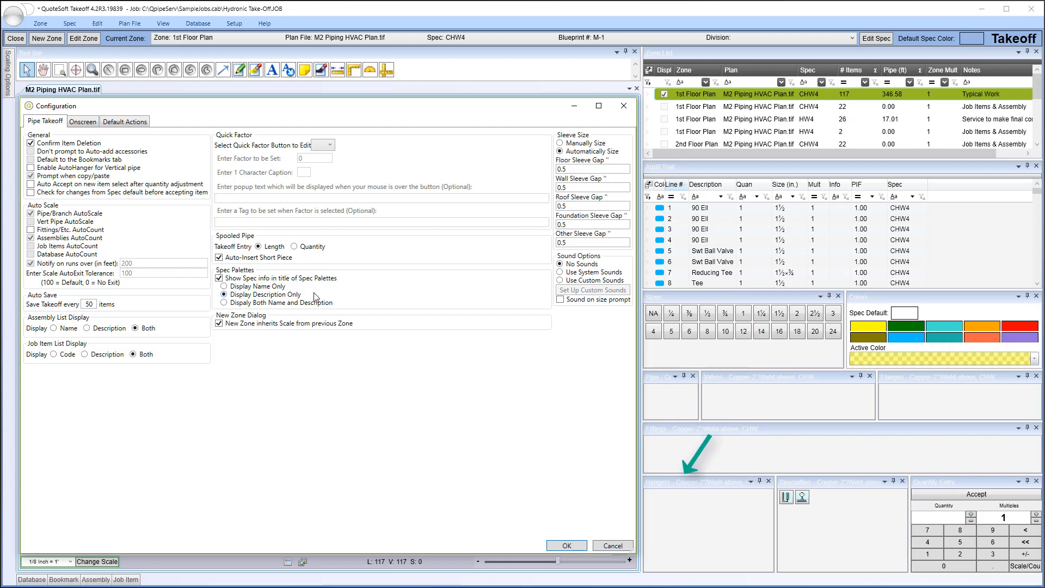
click(336, 302)
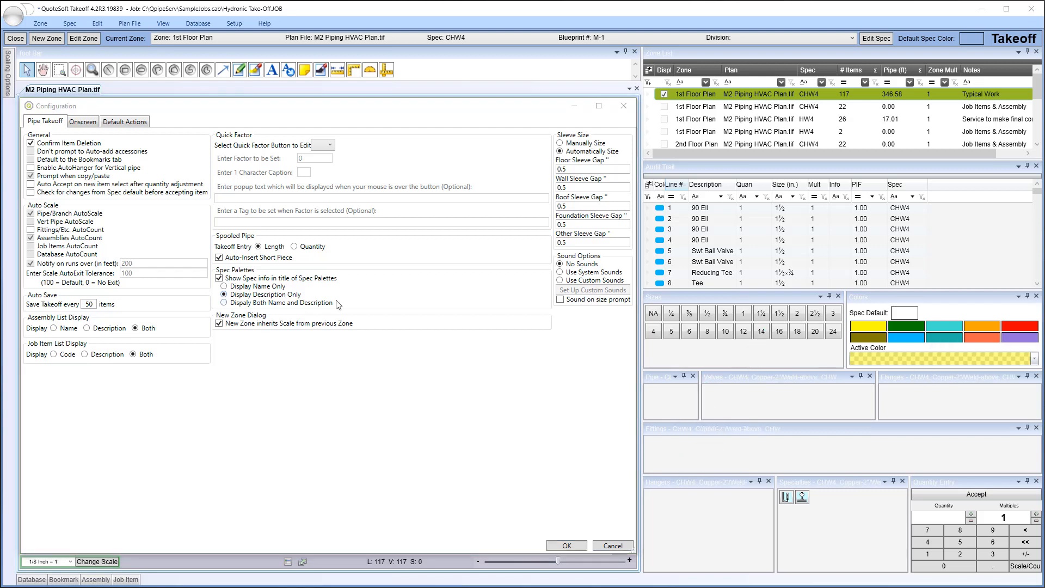
click(225, 304)
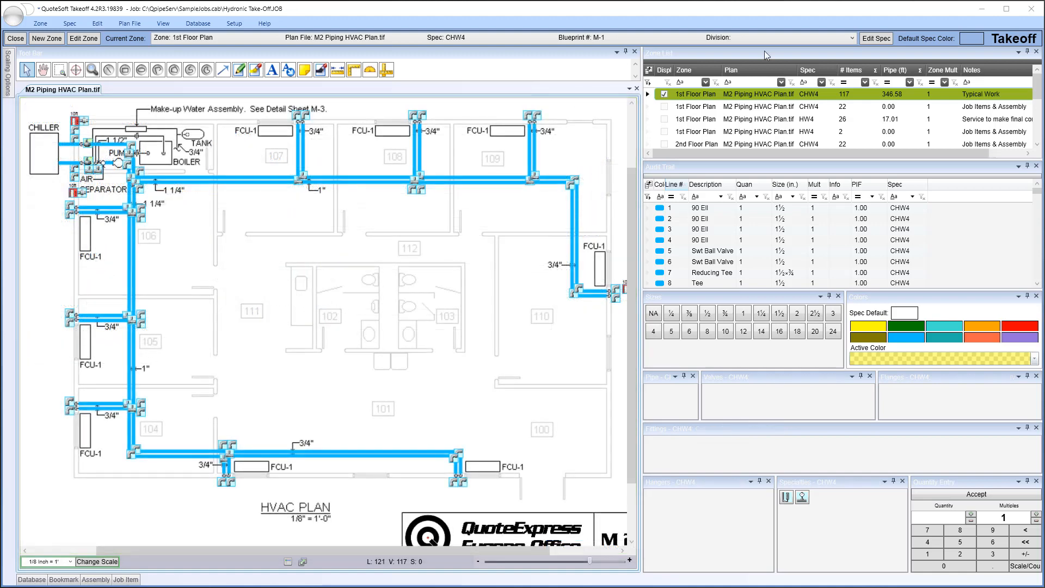
Step: Select the 1st Floor Plan CHW4 Typical Work zone and the 1st Floor Plan HW4 zone in the Zone List
click(765, 52)
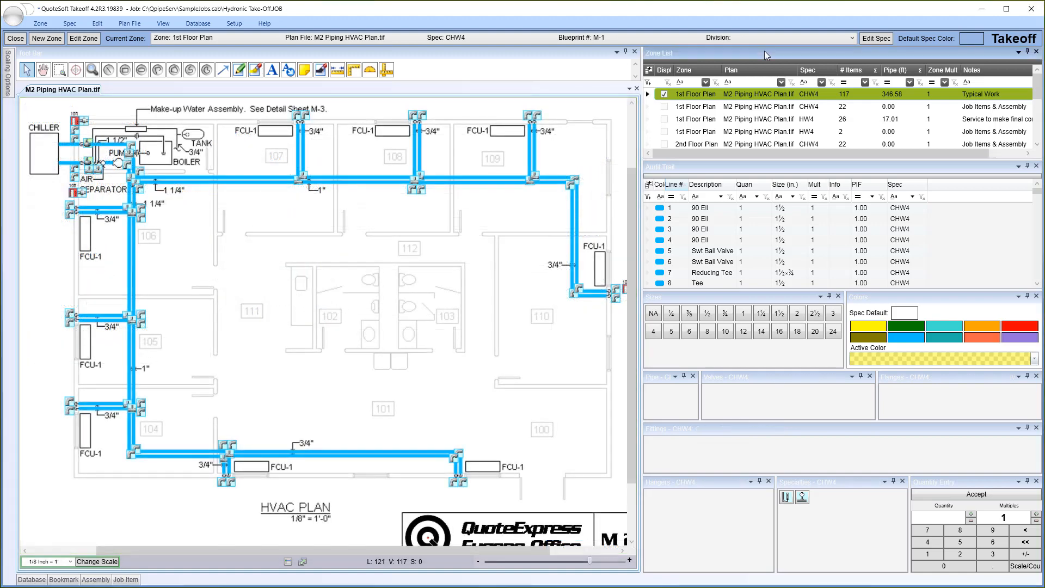
click(720, 96)
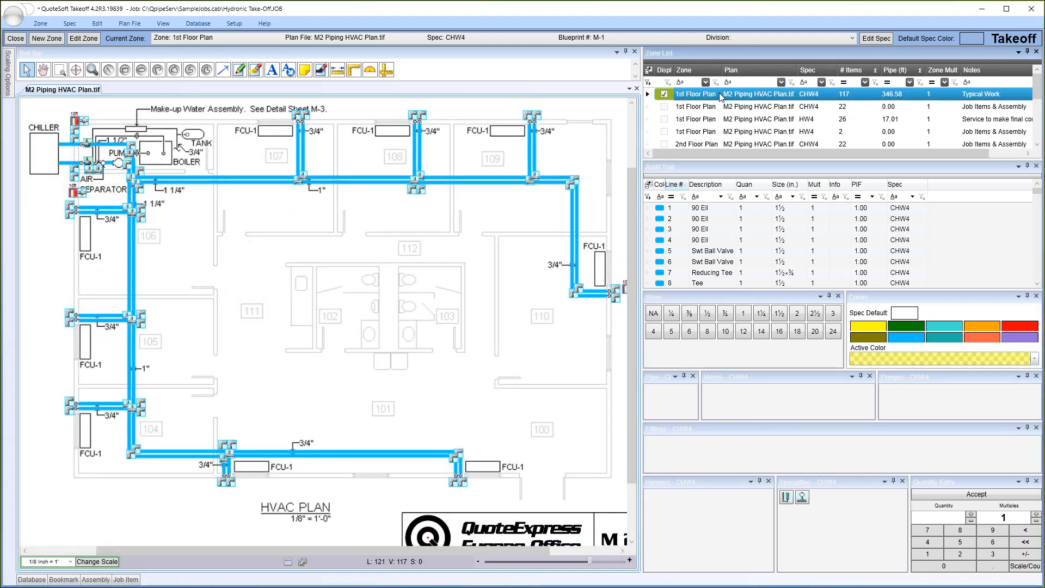
click(719, 122)
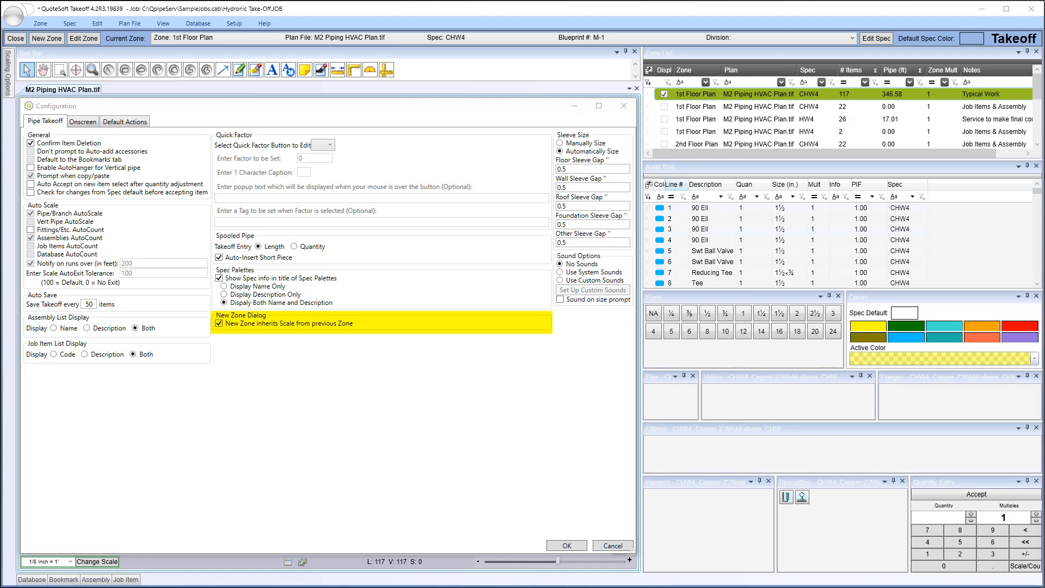
Step: Turn off the option for a new zone to inherit its scale from the previous zone
click(223, 323)
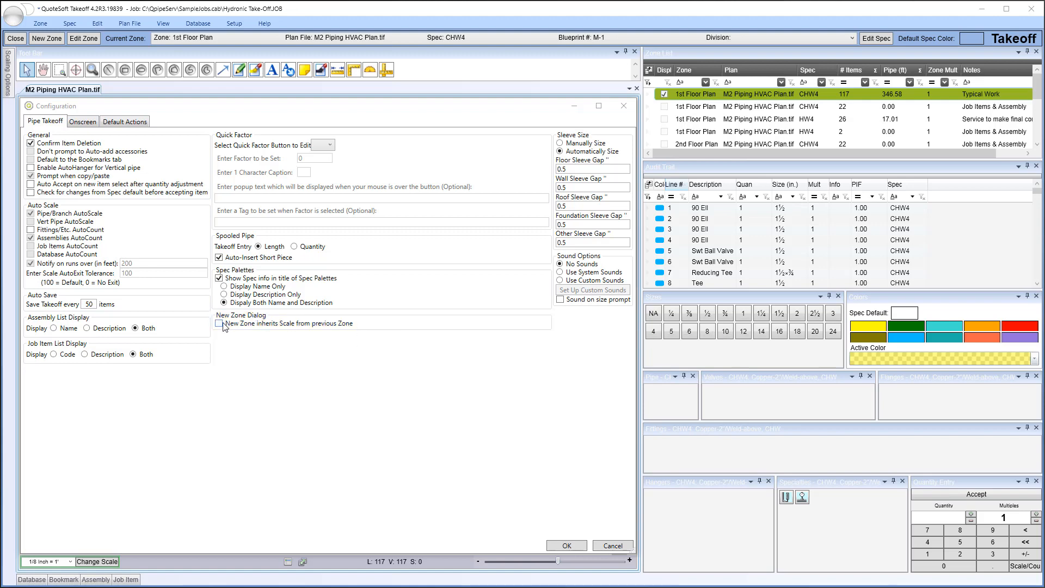
Step: Compare the New Zone dialog with scale inheritance from the previous zone turned off and turned back on
click(223, 324)
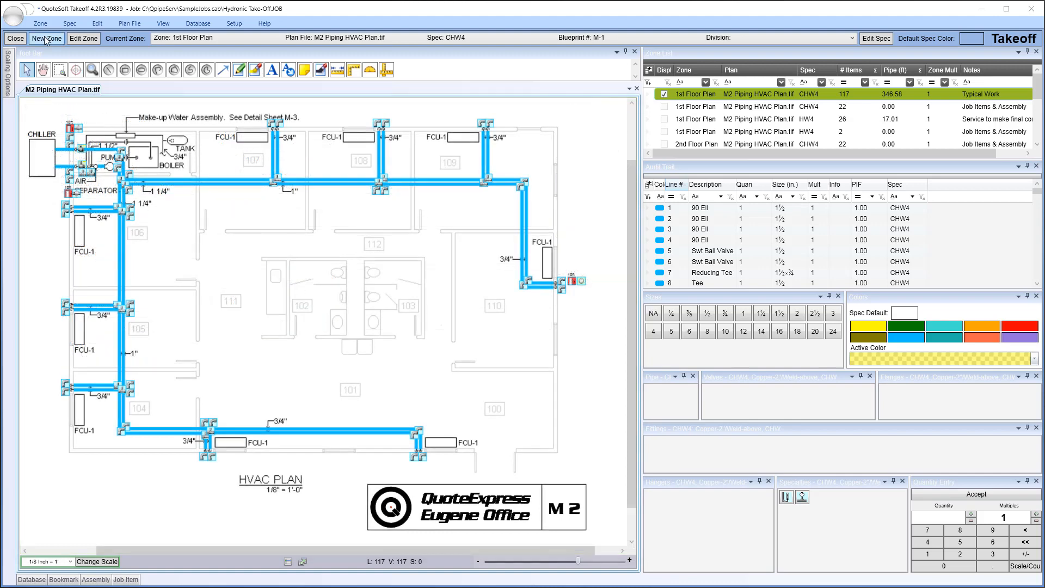
click(46, 39)
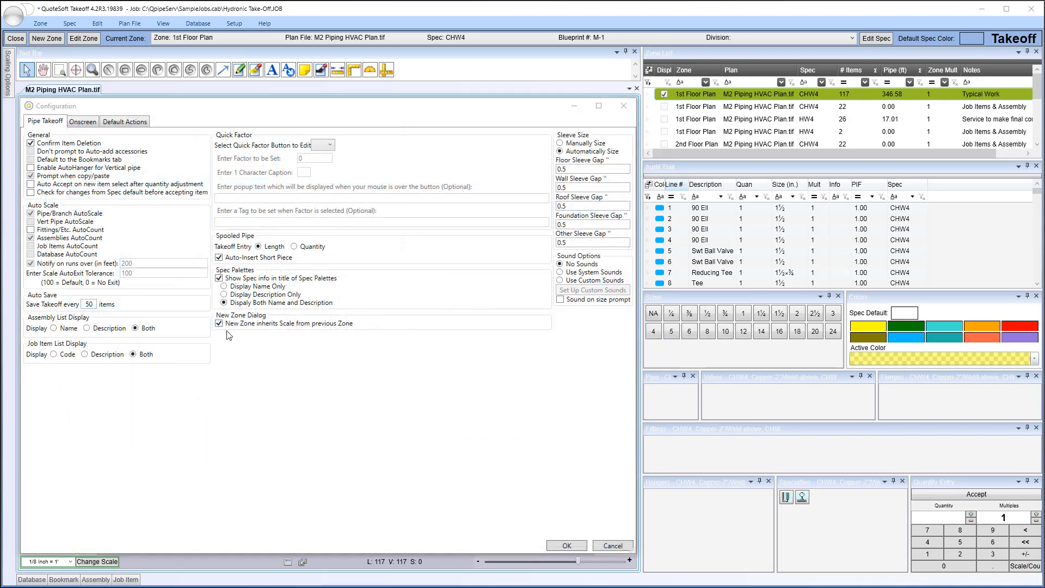
click(219, 324)
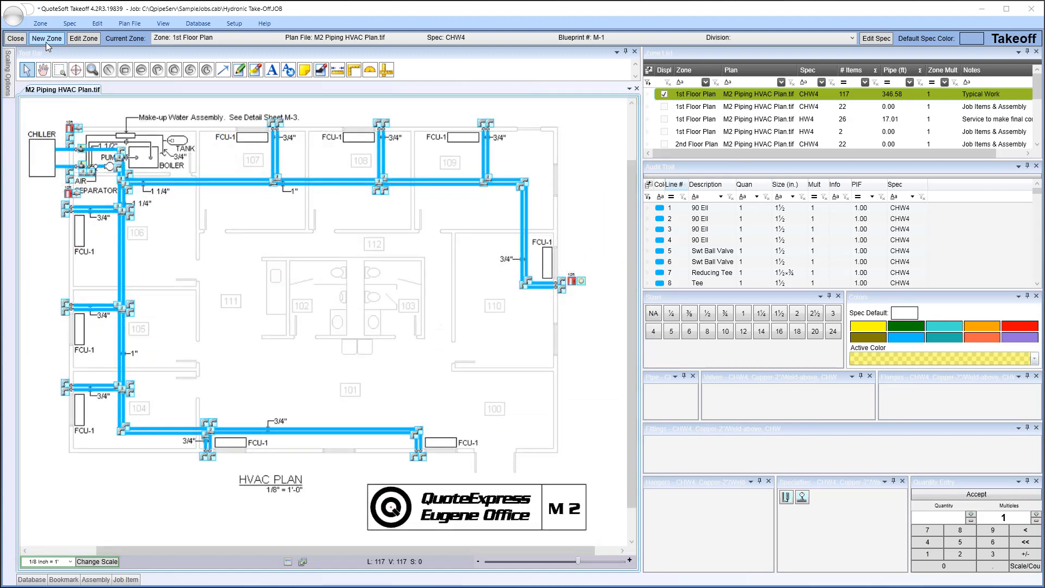
click(47, 39)
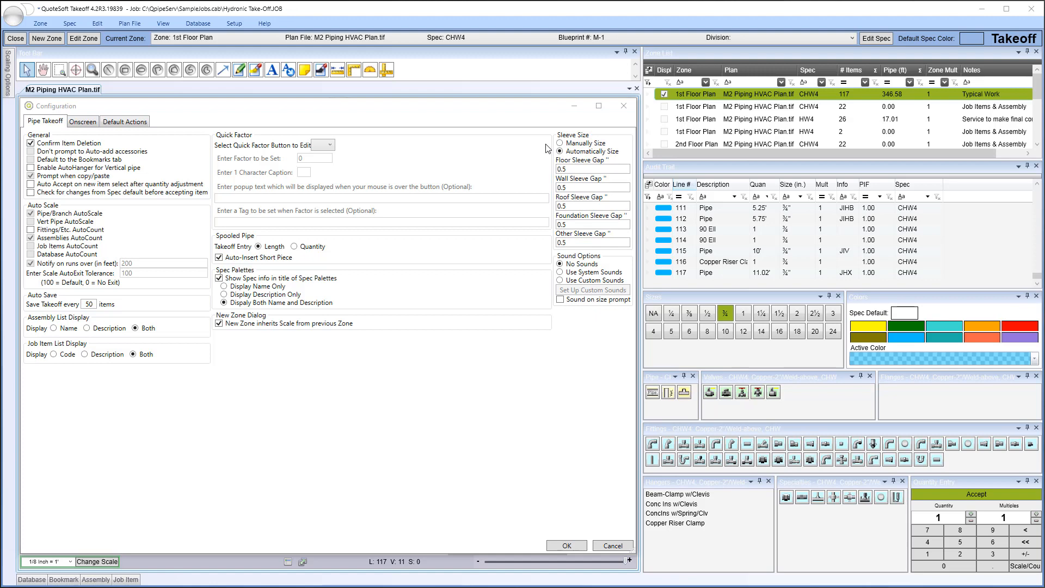
Step: Set sleeves to Manually Size and place a ¾" wall sleeve where the inner wall meets the vertical pipes above FCU-1
click(560, 144)
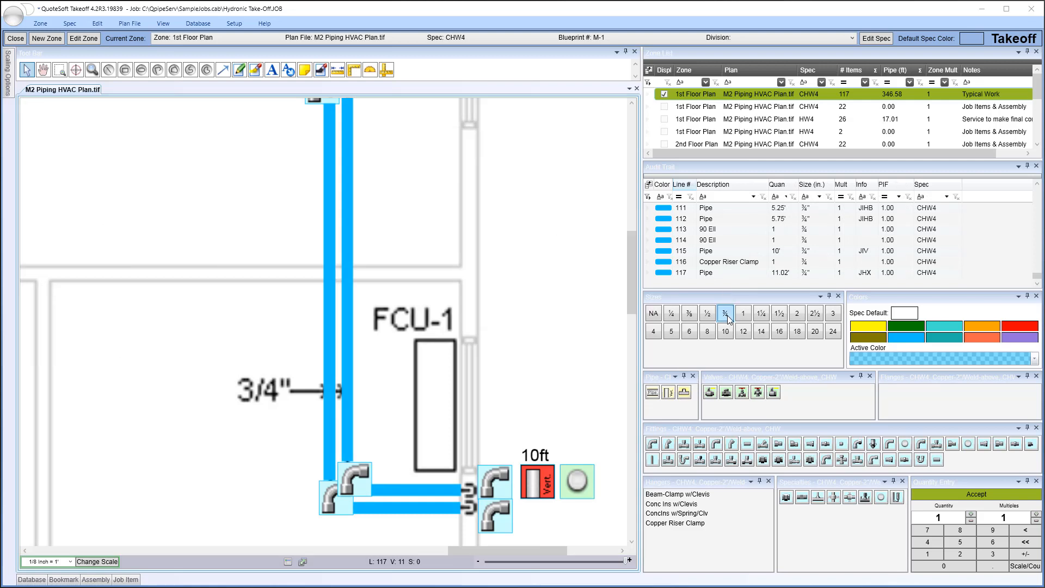
click(727, 316)
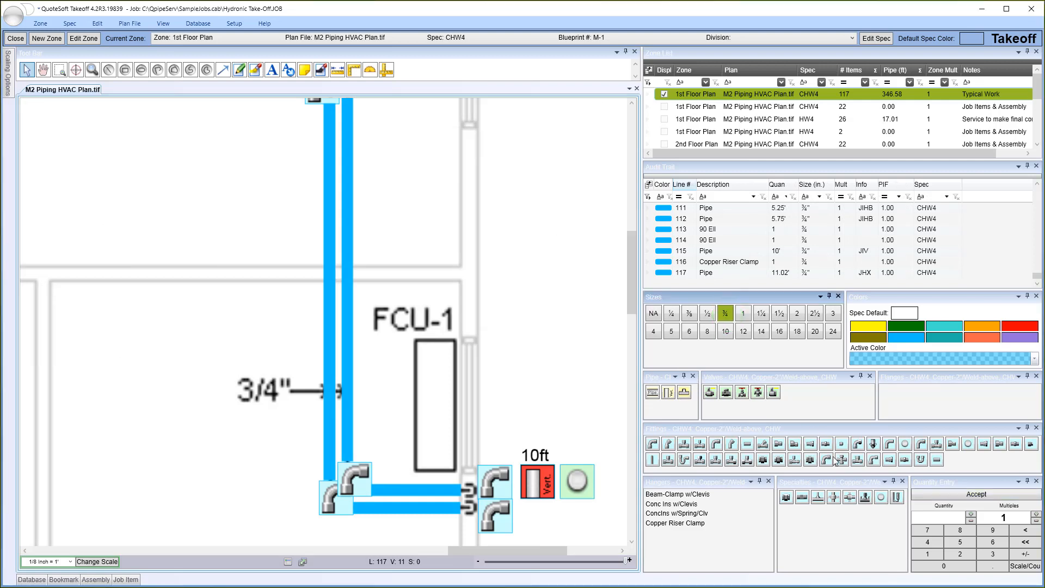
click(850, 496)
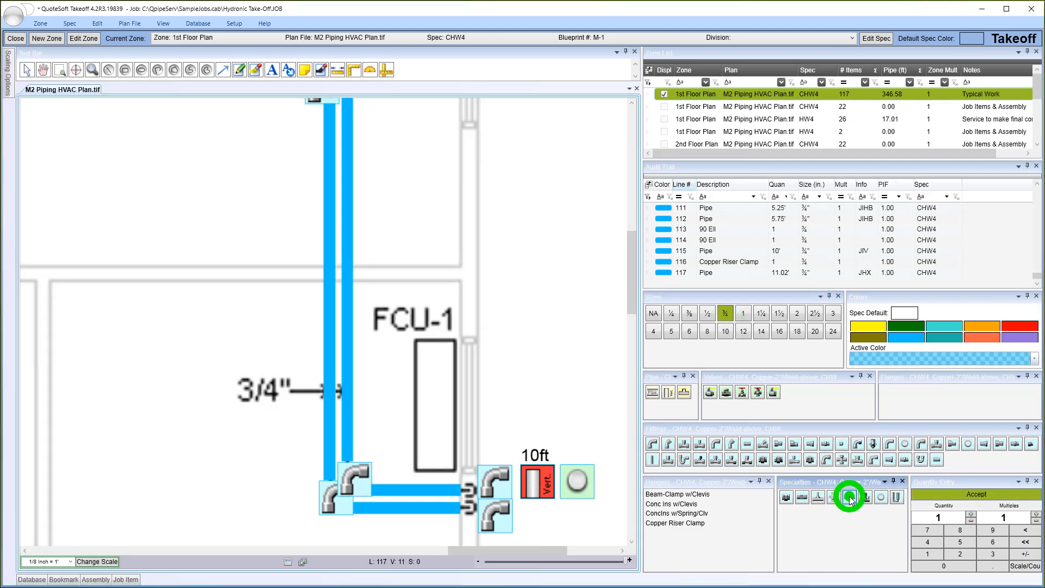
click(370, 273)
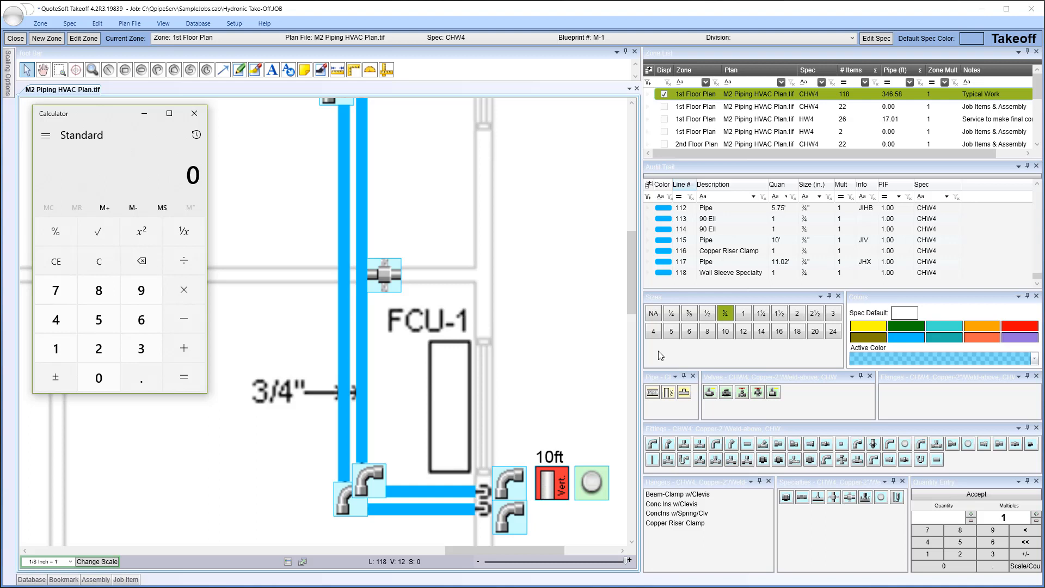
Step: Work out the required sleeve size by addition in Calculator, starting from the 0.75" pipe diameter
text(.75)
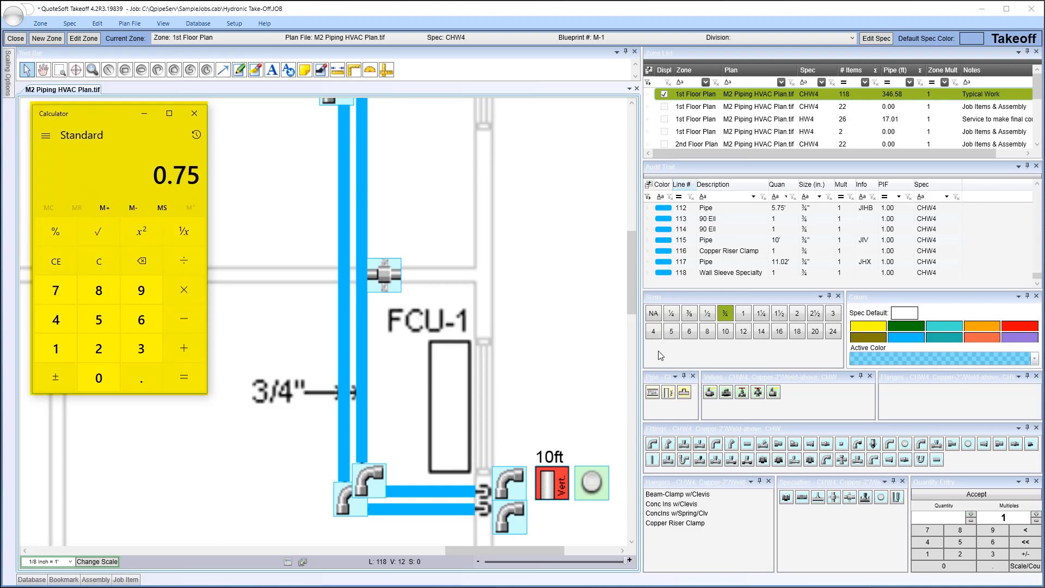
key(plus)
text(1)
key(plus)
text(1)
key(plus)
text(.5)
key(plus)
text(.75)
key(Return)
Step: Place a 4" wall sleeve at the wall crossing, on the opposite side of the vertical pipes
click(654, 331)
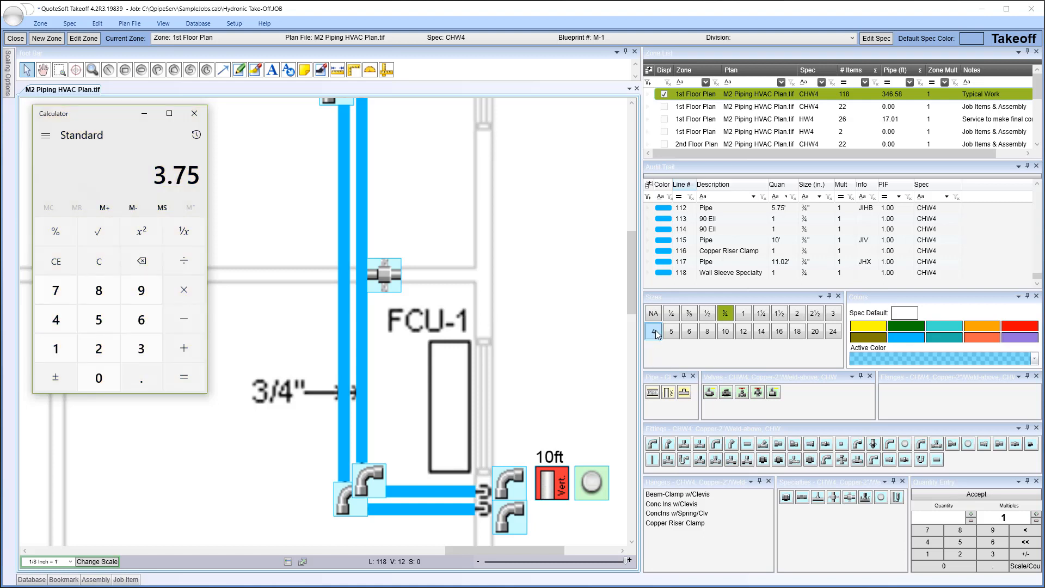
click(849, 497)
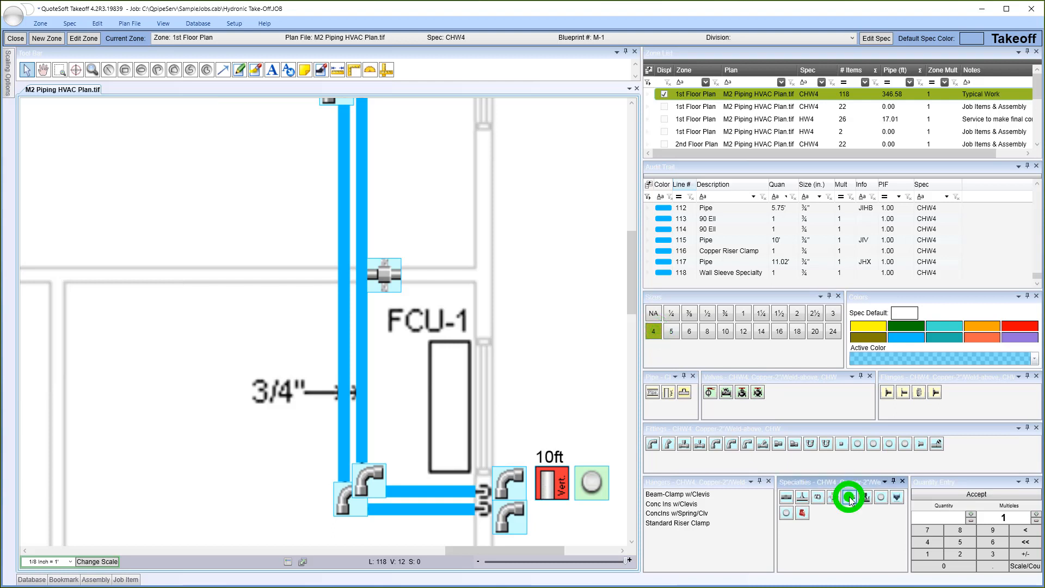
click(307, 274)
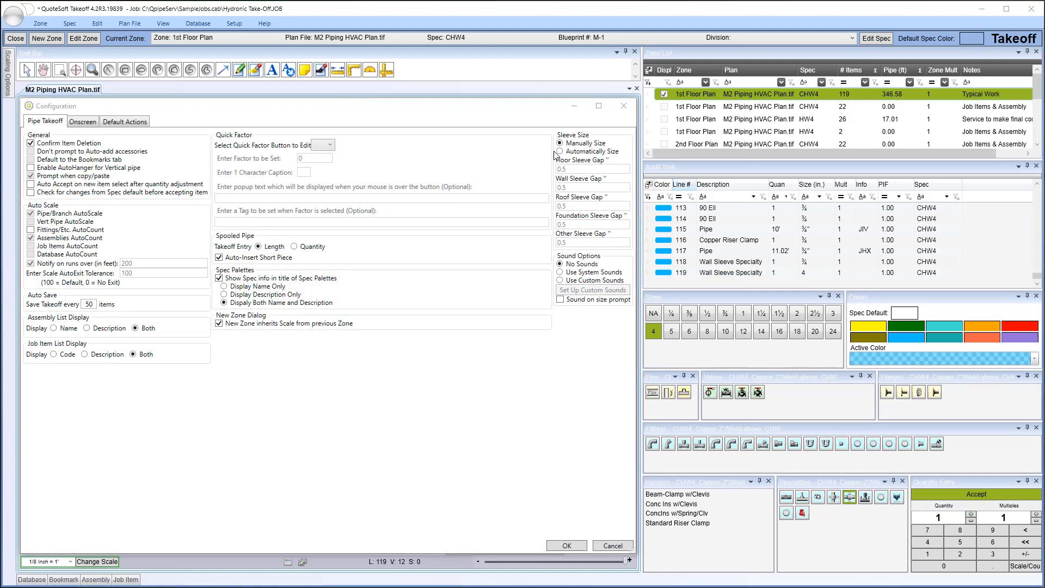
Step: Set sleeves to Automatically Size and place two wall sleeves for ¾" pipe, one on each side of the pipes at the wall crossing
click(560, 152)
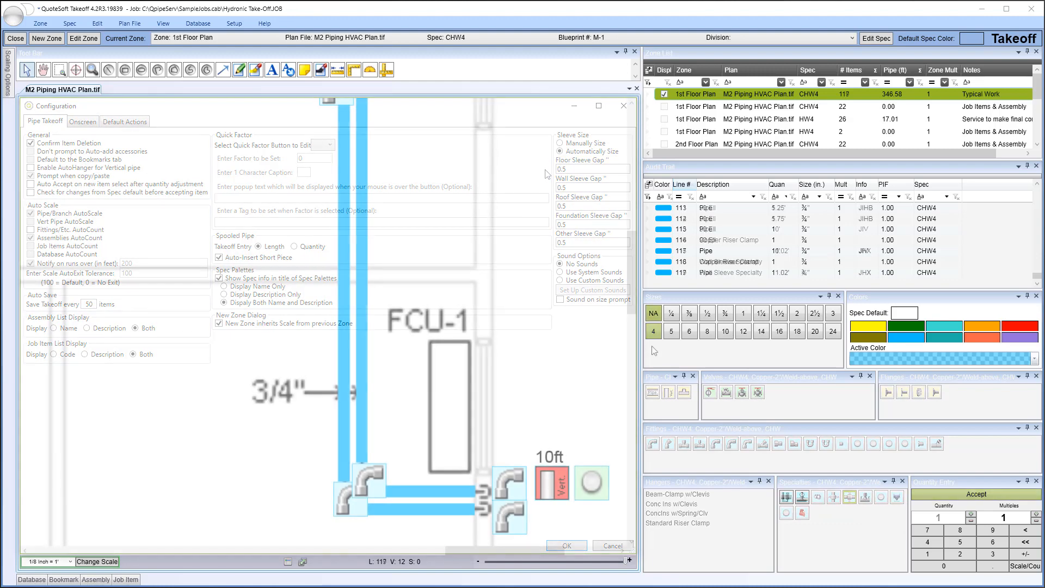
click(726, 314)
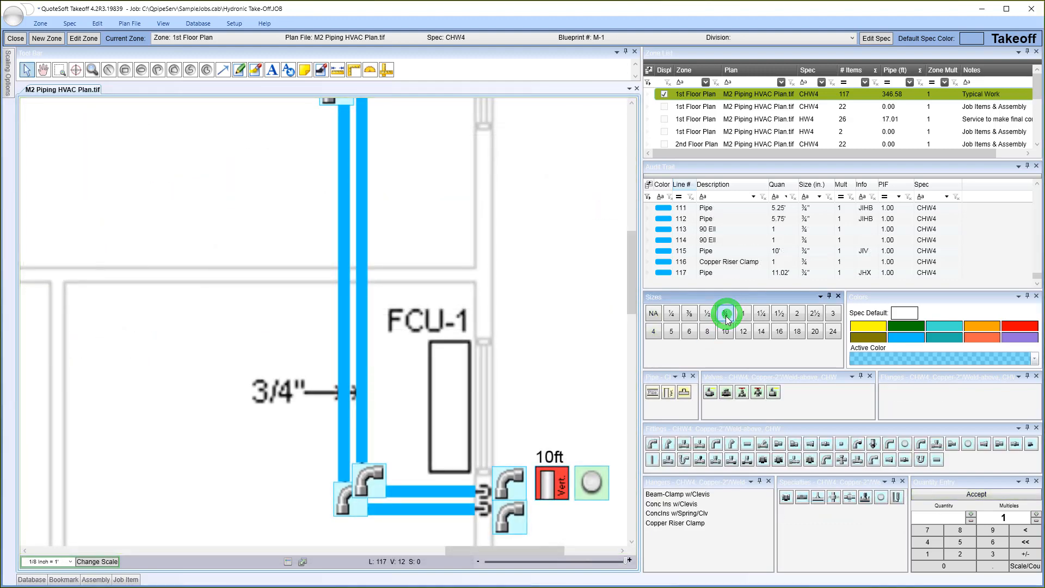
click(850, 497)
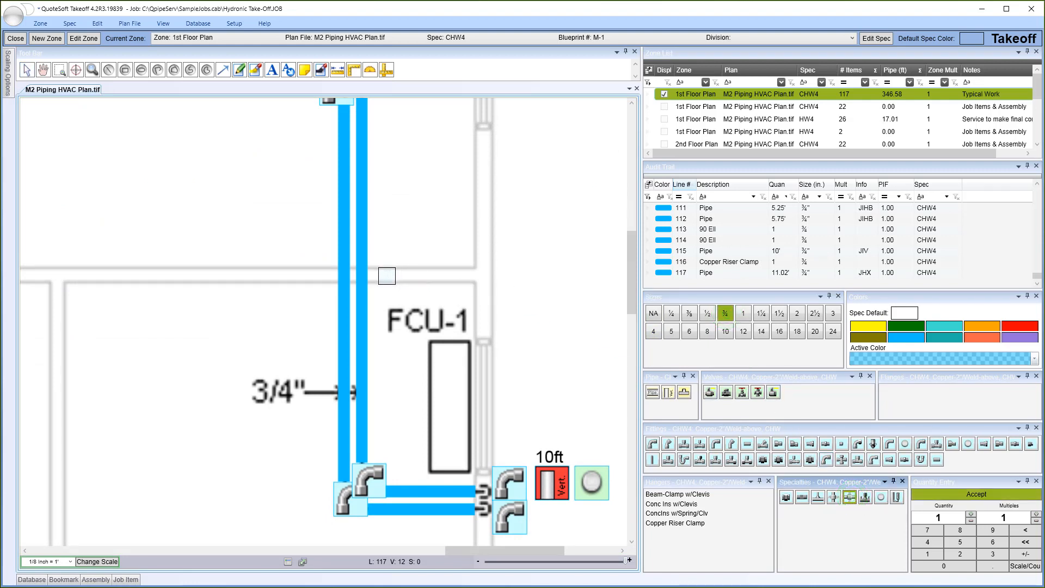
click(386, 275)
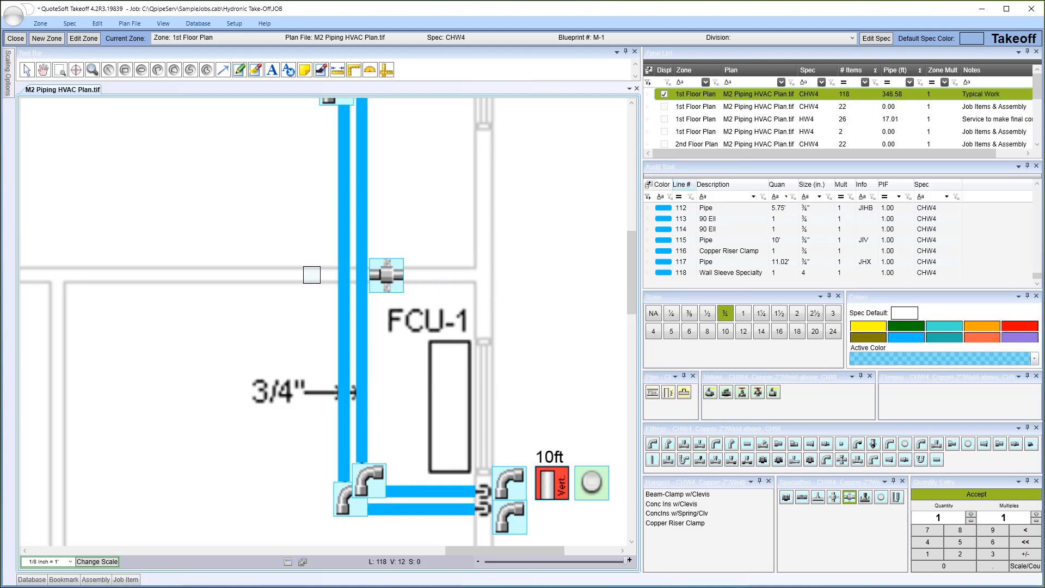
click(312, 275)
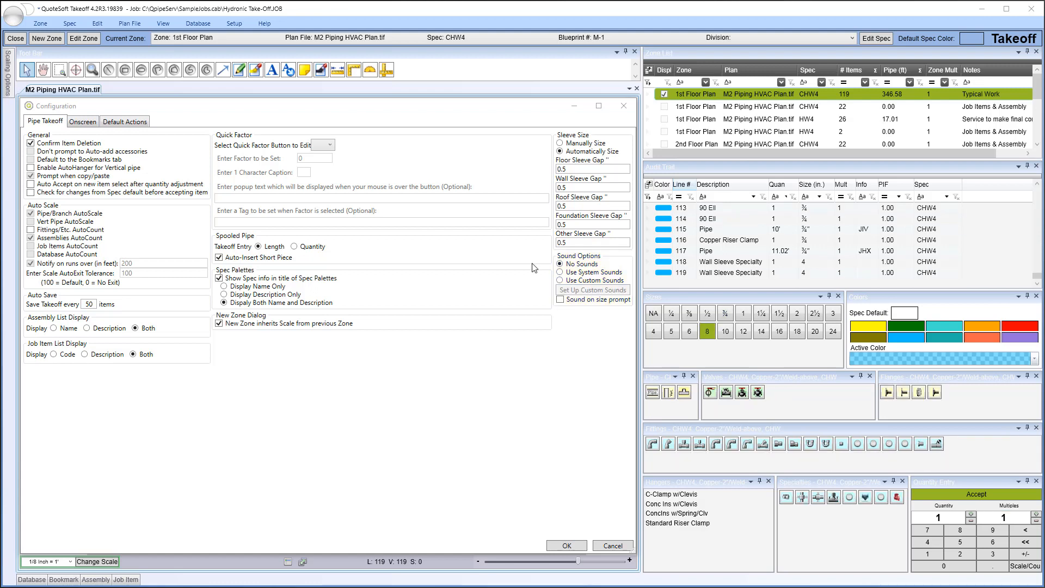
Step: Choose No Sounds and trace the outer ¾" pipe below room 101, about 25 ft across and 2.4 ft down
click(560, 264)
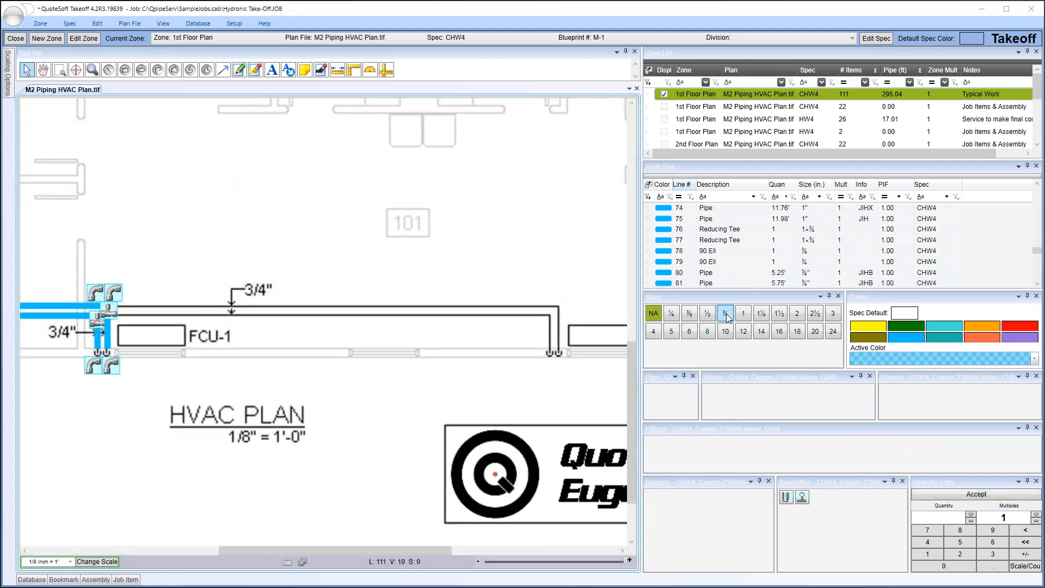
click(727, 317)
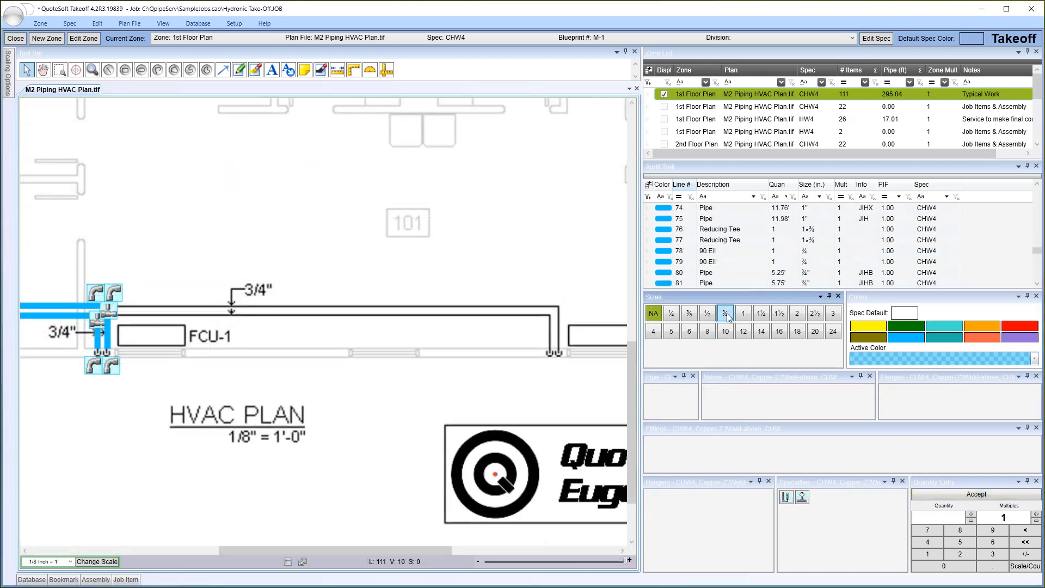
click(652, 393)
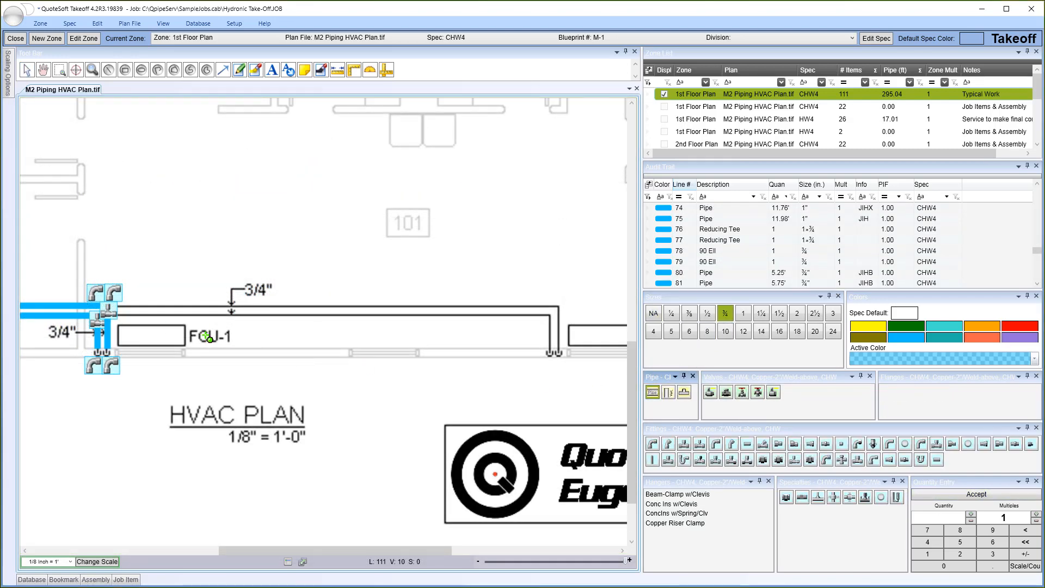
click(124, 310)
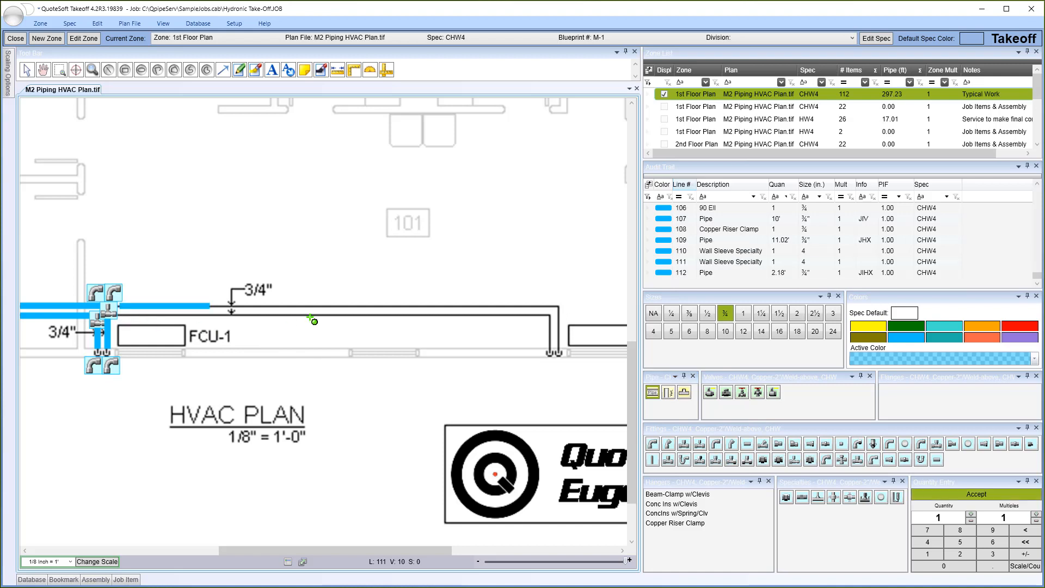
click(562, 309)
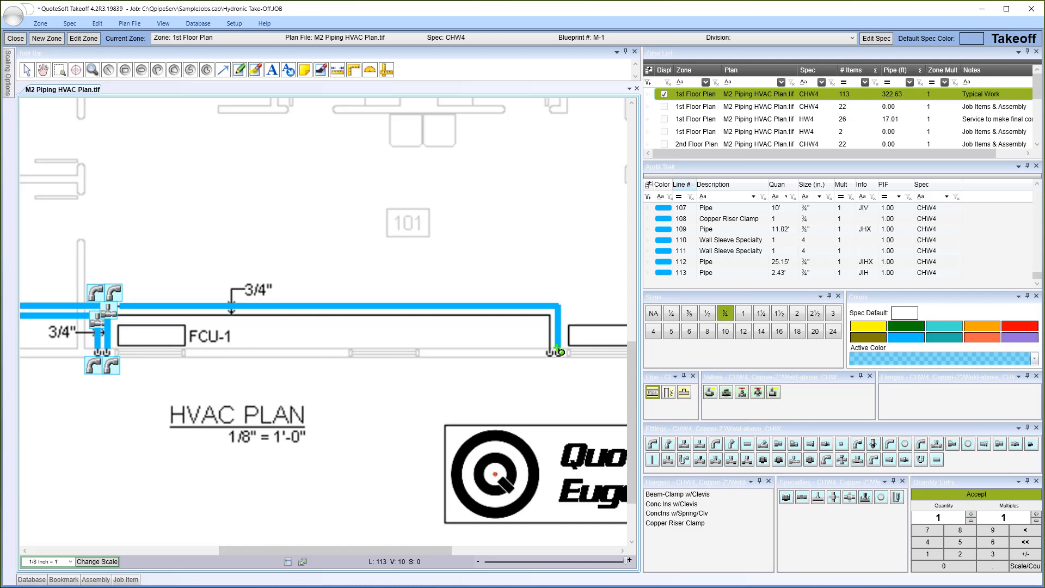
Step: Place ¾" 90 Ells at the corner and lower end of the outer pipe run
click(652, 444)
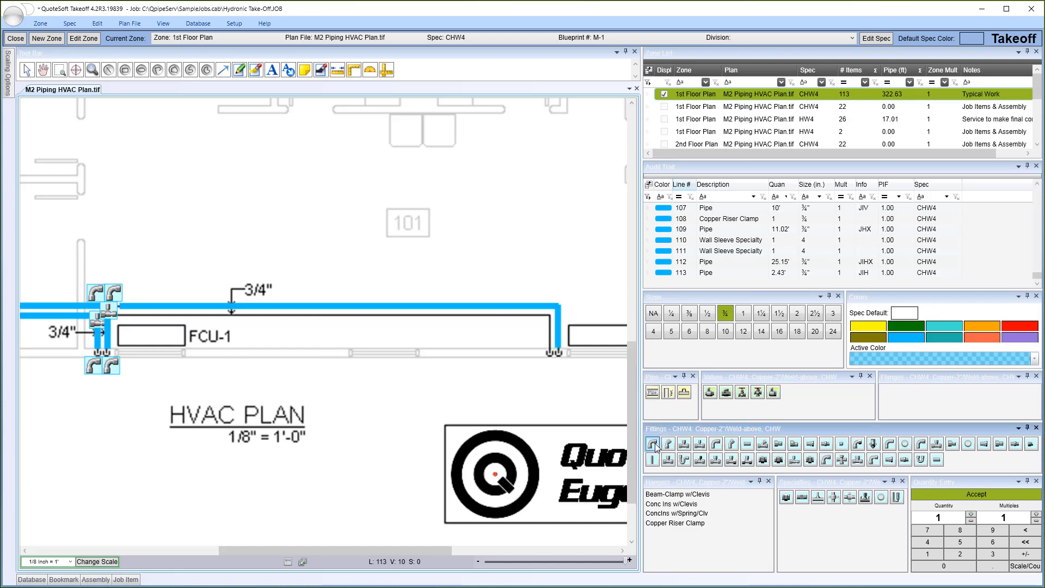
click(559, 305)
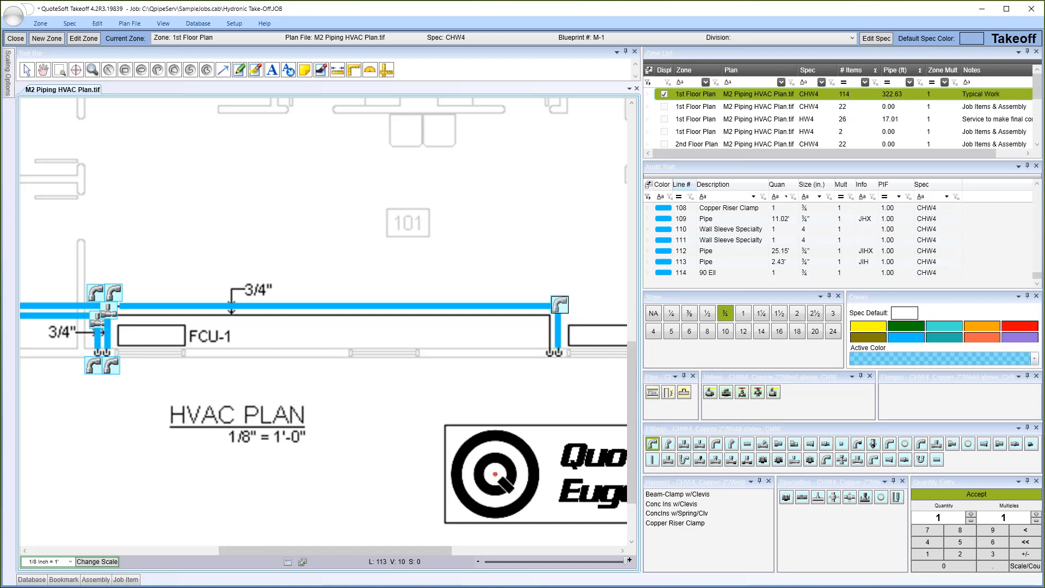
click(559, 355)
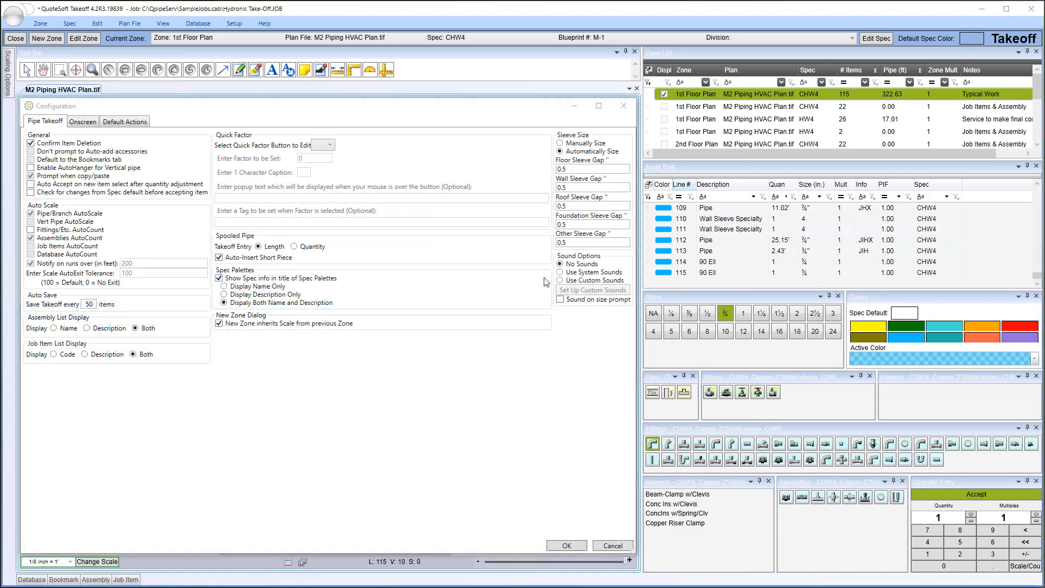
Step: Choose Use System Sounds and trace the inner ¾" pipe parallel to the outer run, about 24.6 ft across and 2 ft down
click(559, 272)
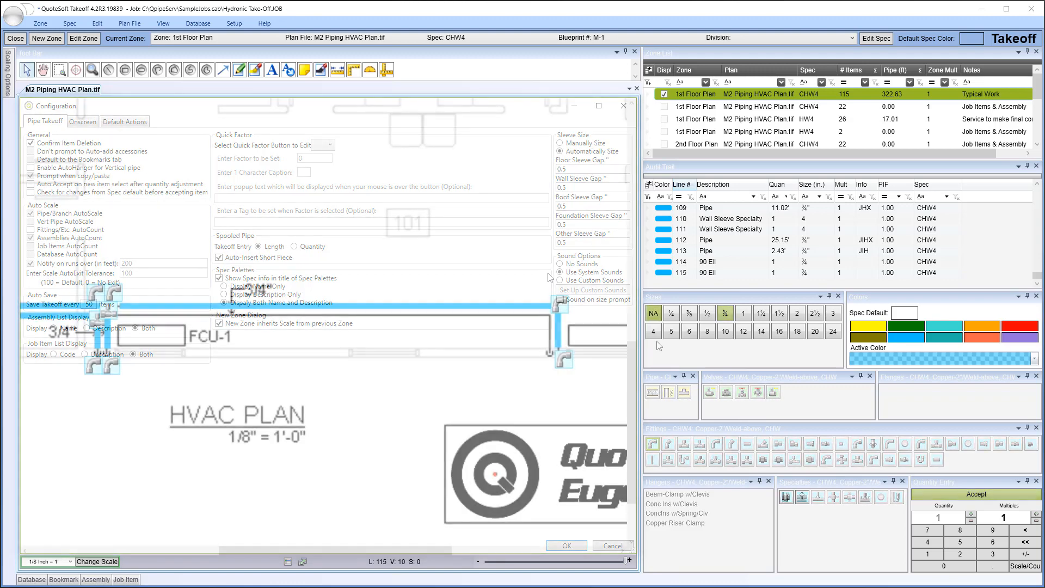
click(731, 313)
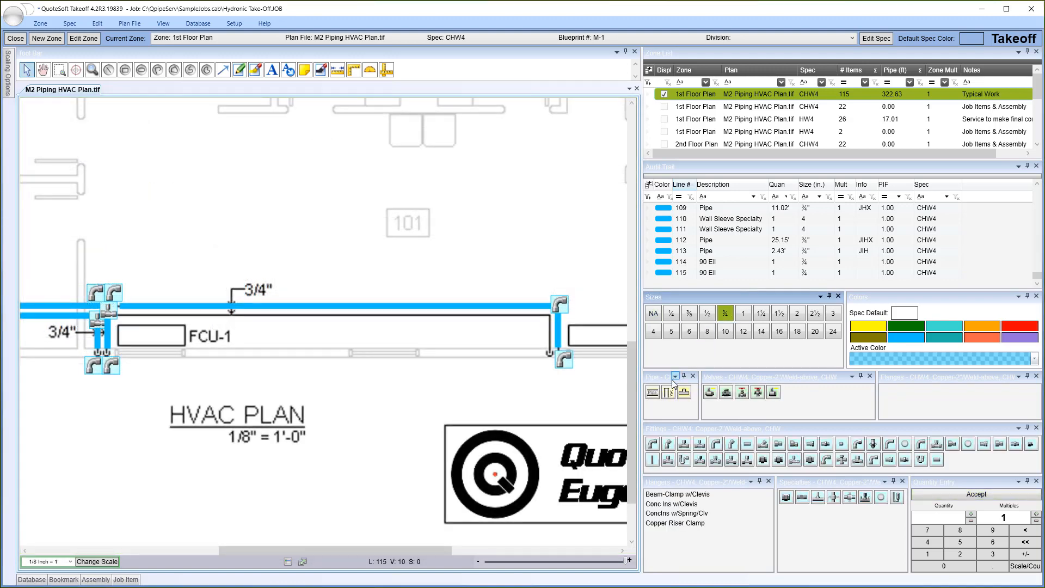
click(651, 392)
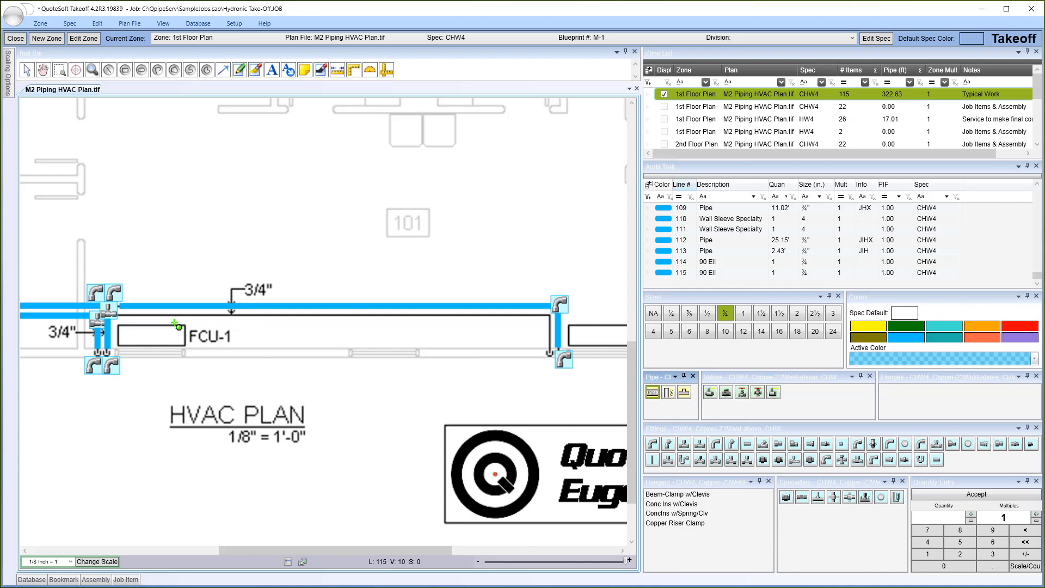
click(130, 322)
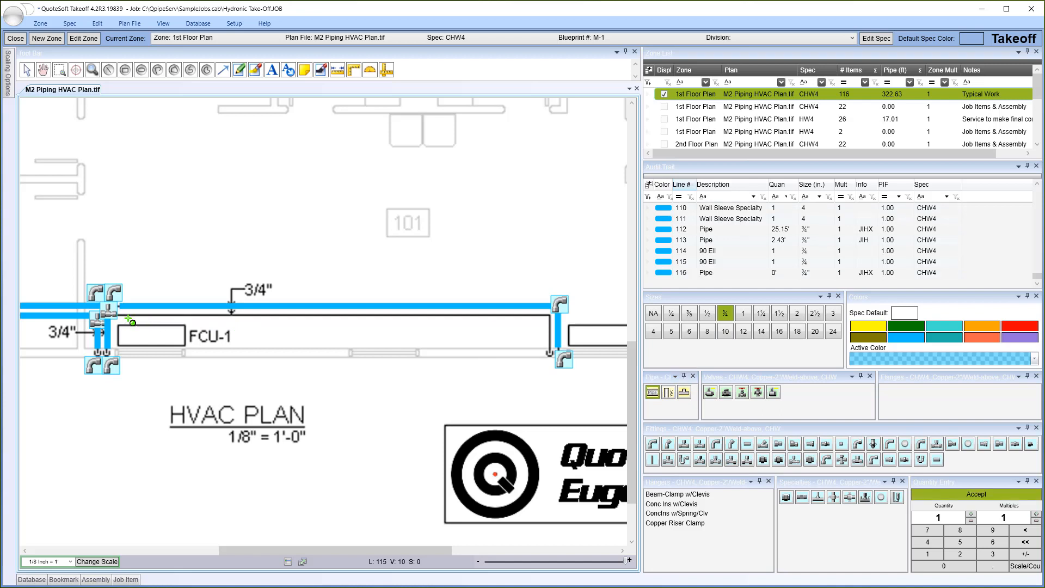
click(551, 317)
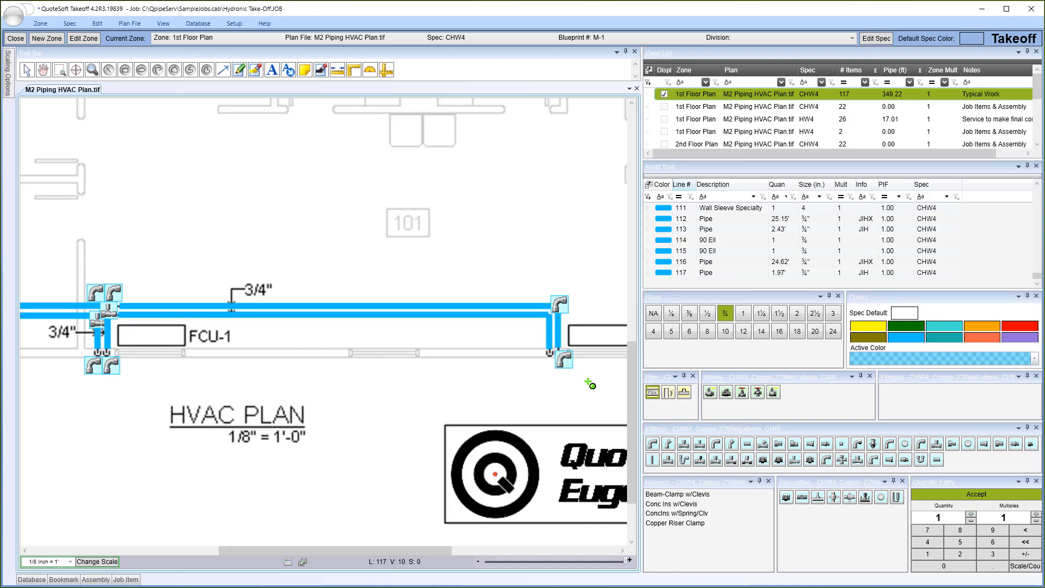
Step: Place ¾" 90 Ells at the corner and lower end of the inner pipe run
click(652, 445)
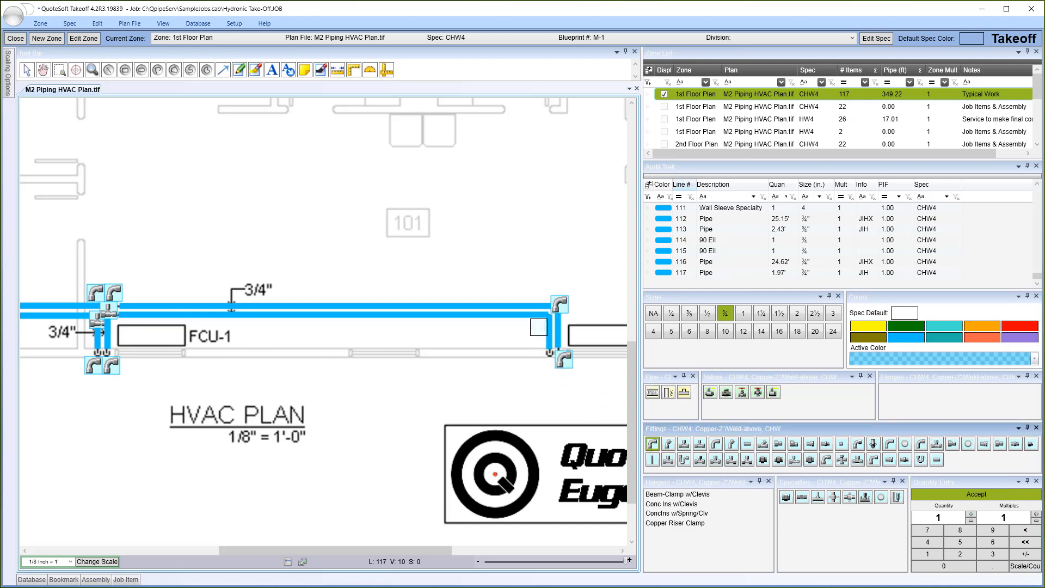
click(538, 326)
click(549, 353)
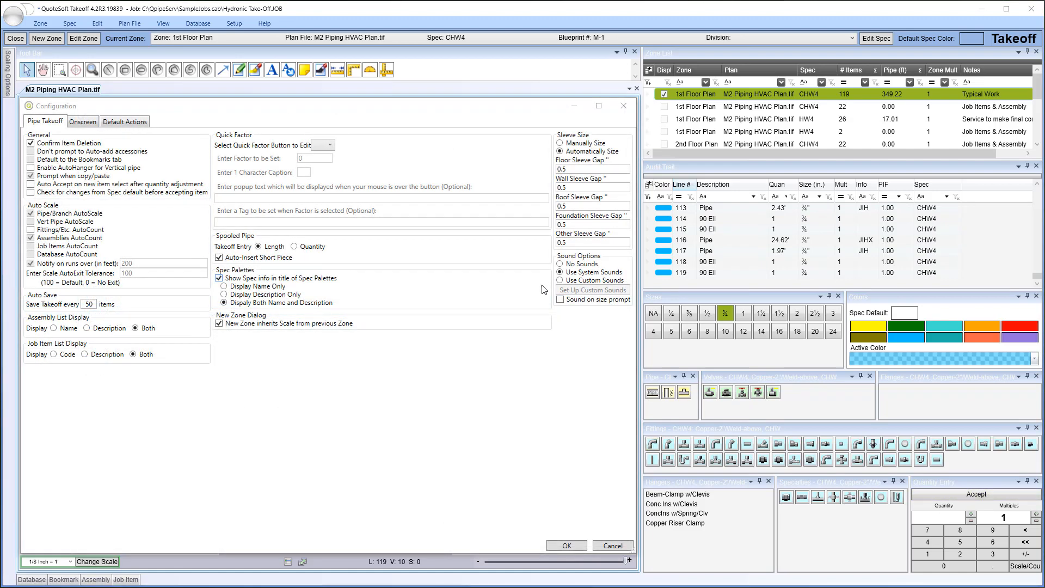
Step: Enable the sound on size prompt and select a reducing tee in size ¾×½
click(560, 299)
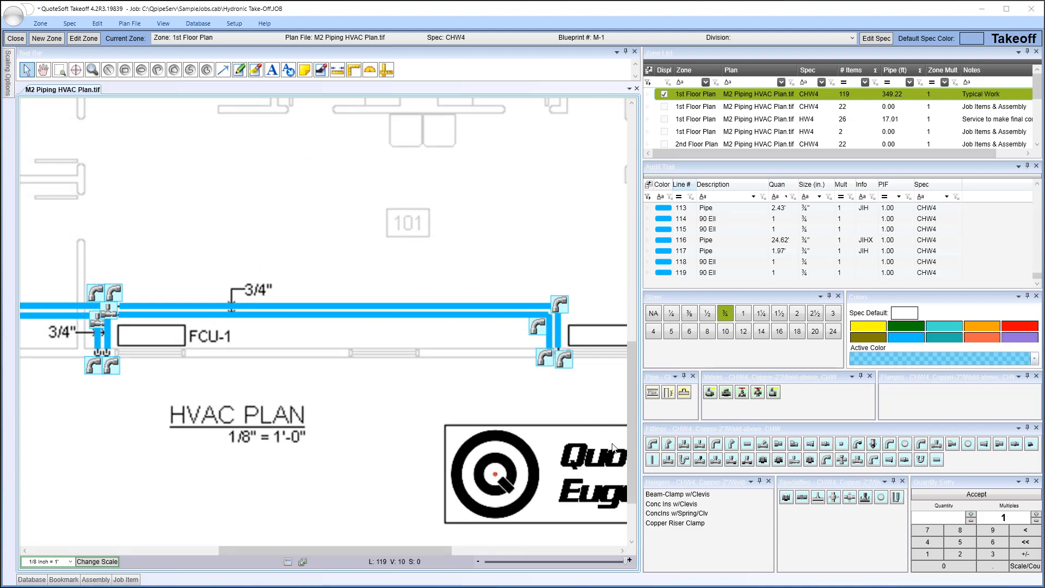
click(699, 445)
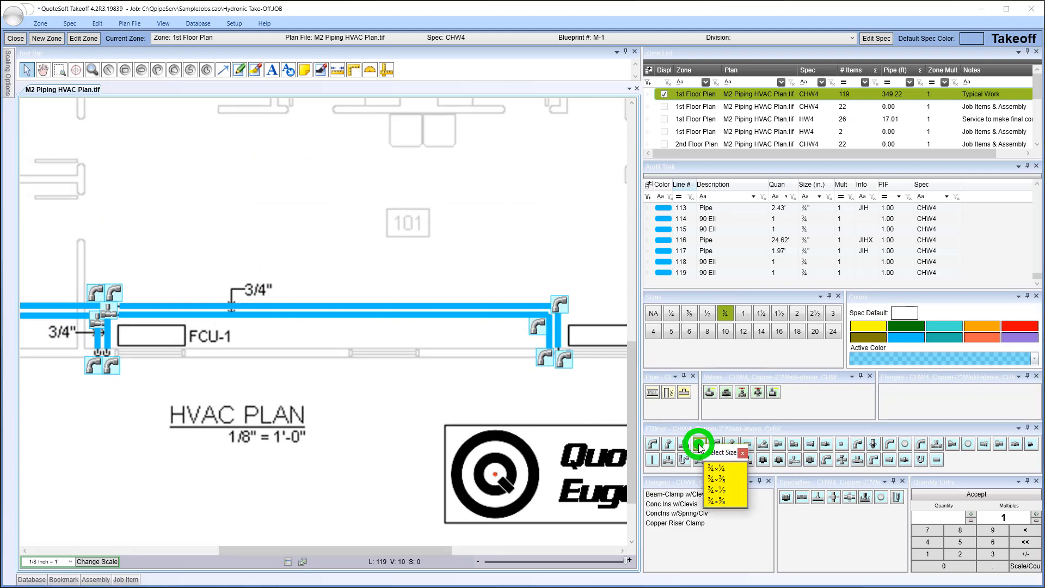
click(721, 493)
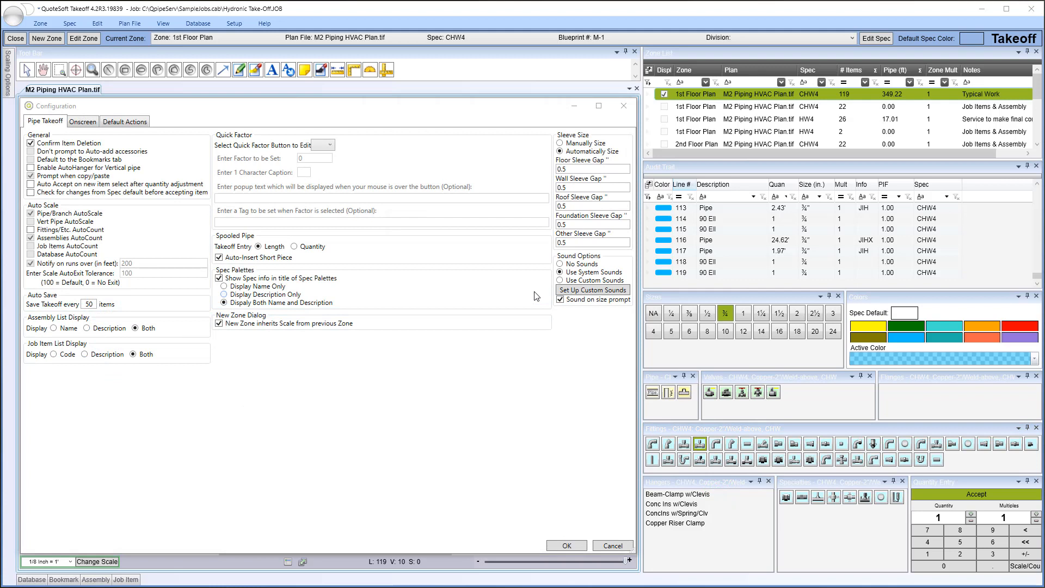
Step: Choose Use Custom Sounds and assign Hello.wav from the Sound Effects folder as the Startup sound
click(560, 281)
click(593, 291)
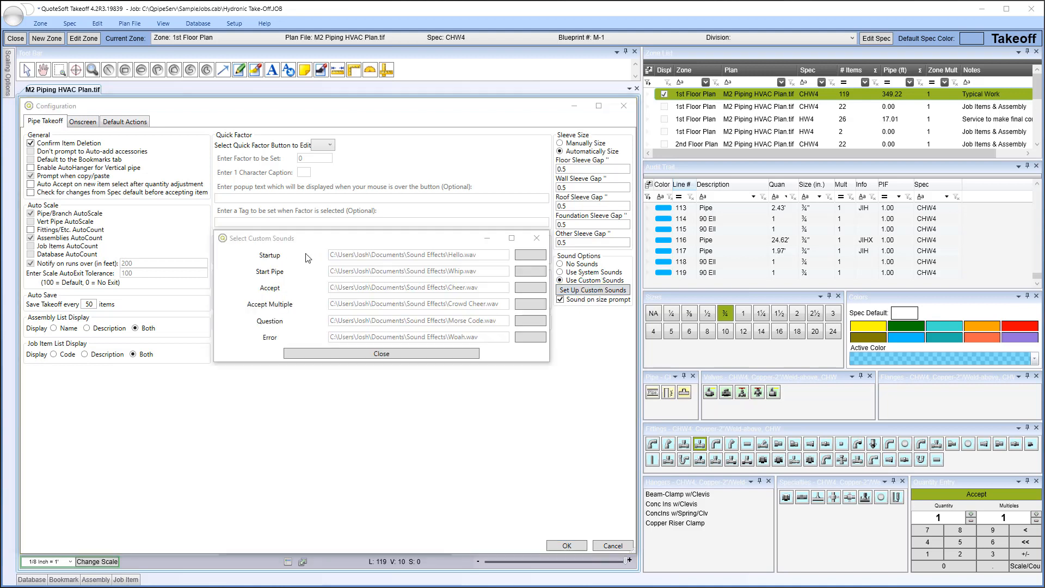
click(535, 260)
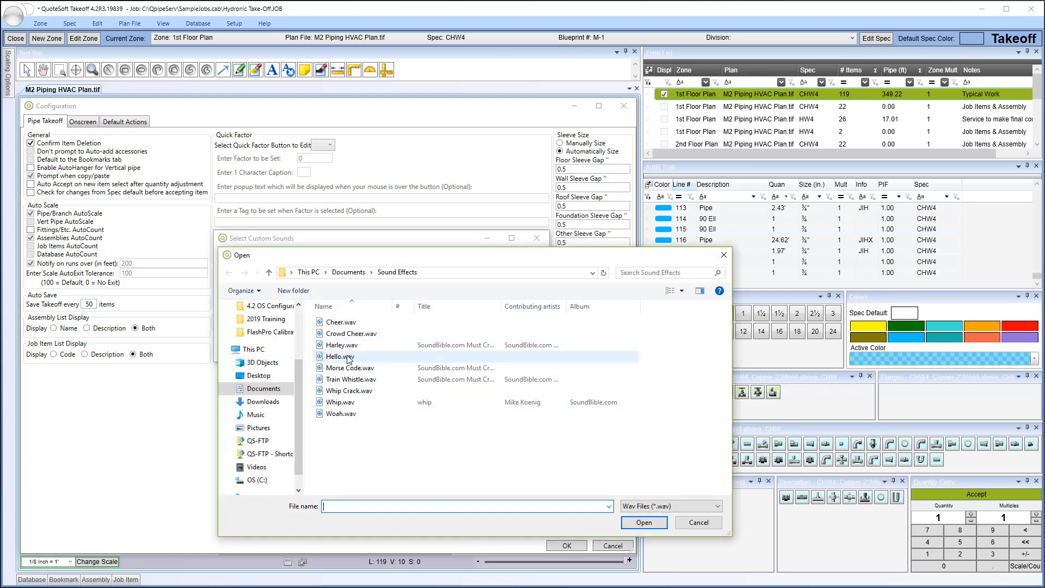
click(347, 357)
click(638, 524)
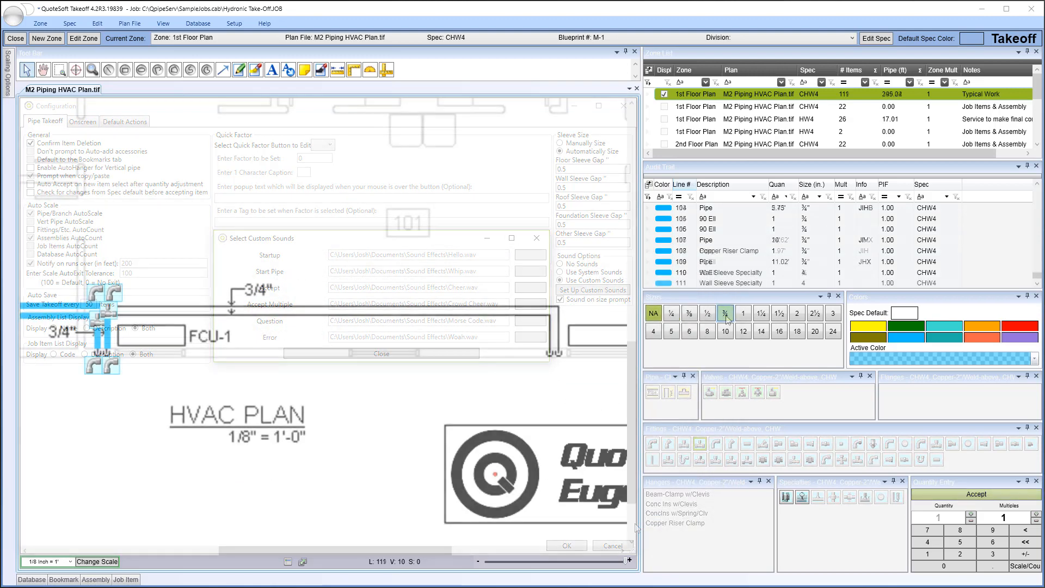
Step: Trace the outer ¾" standard pipe above FCU-1, about 25.2 ft across and 2.6 ft down
click(652, 392)
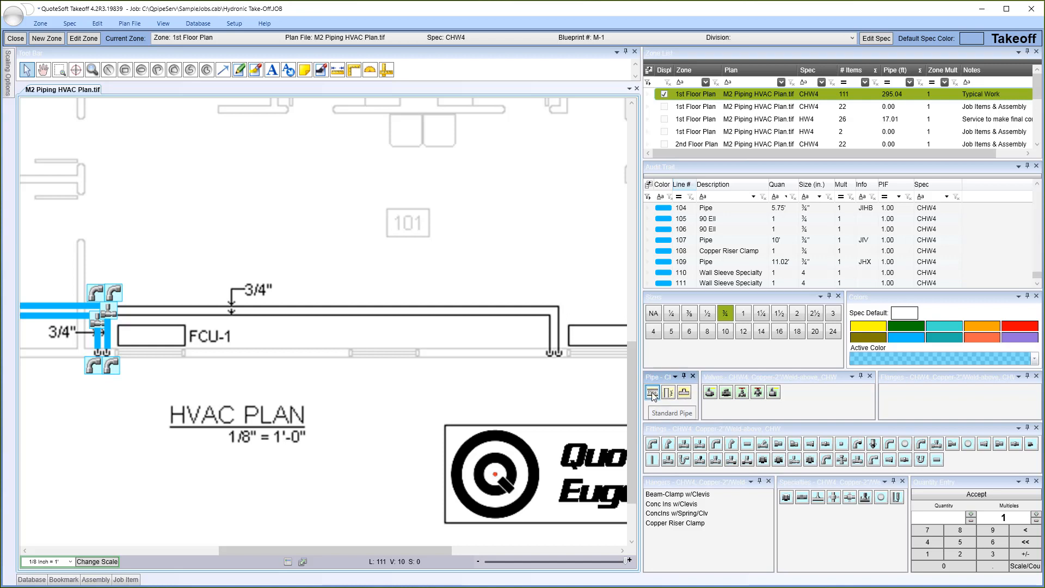
click(124, 308)
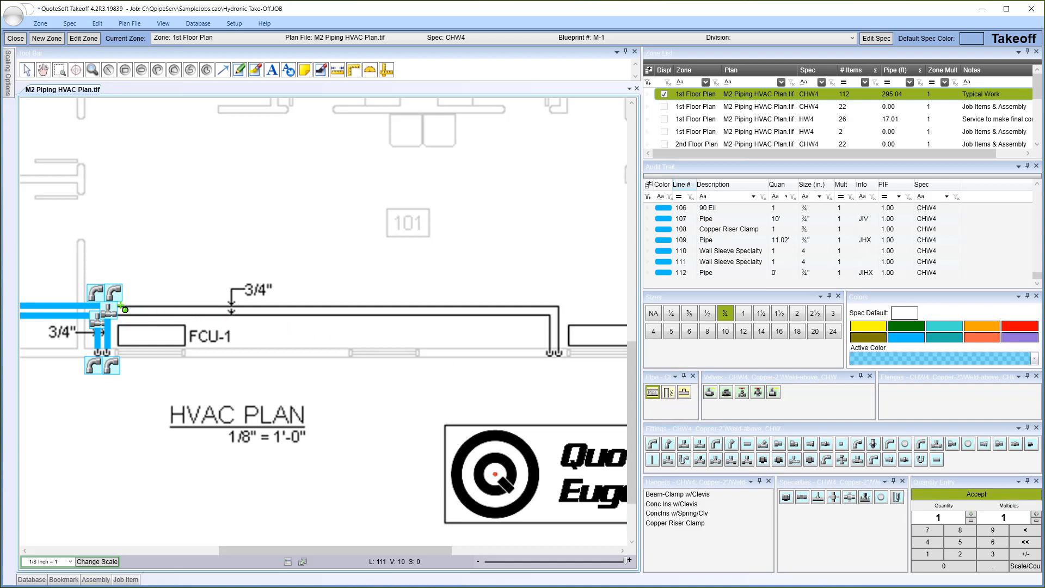
click(561, 306)
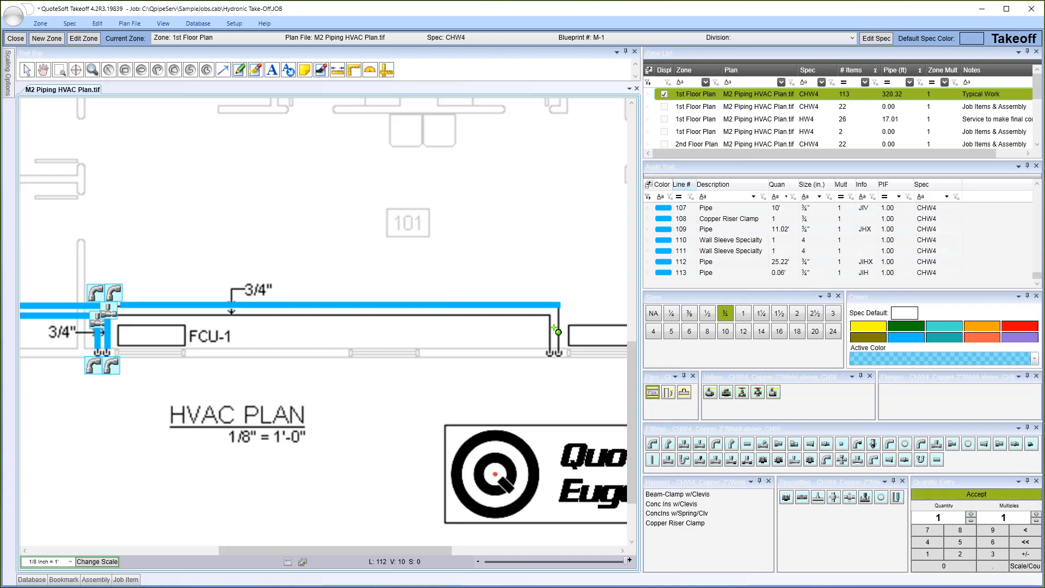
Step: Add ¾" 90 Ells at the corner and lower end of the pipe run above FCU-1
click(652, 443)
click(563, 304)
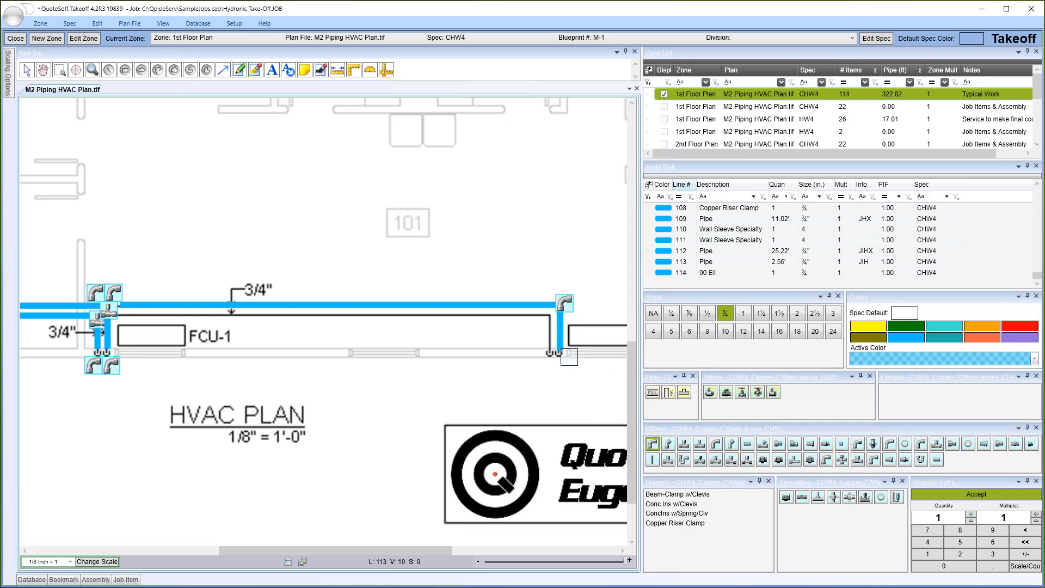
click(563, 355)
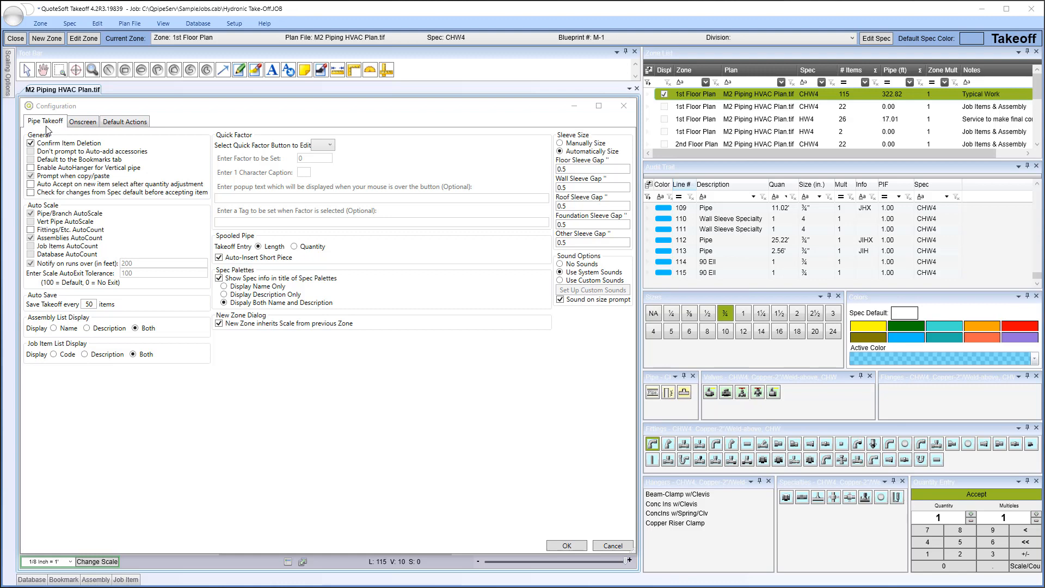
Step: Display the Onscreen configuration options
click(80, 125)
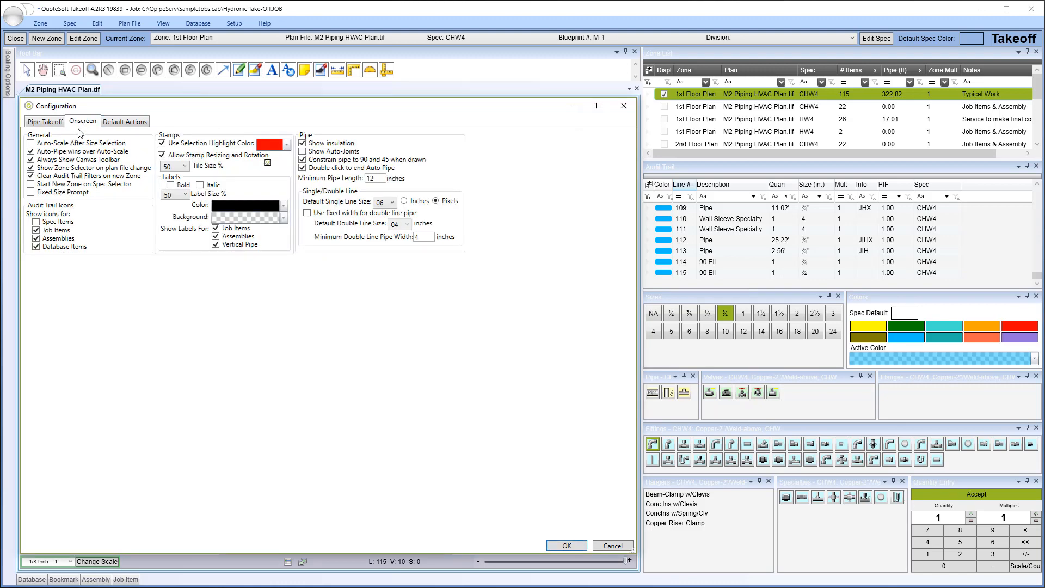